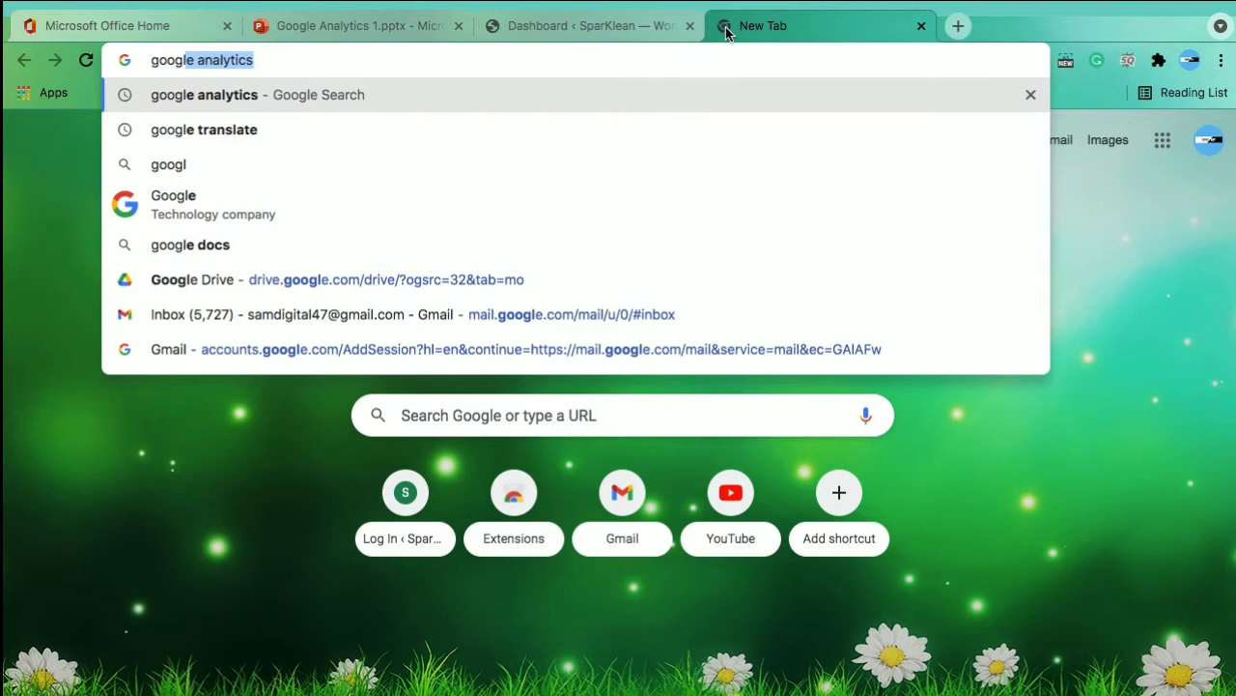
Search Google for 'google analytics' and open the official Google Analytics result
{"action": "key", "text": "Right"}
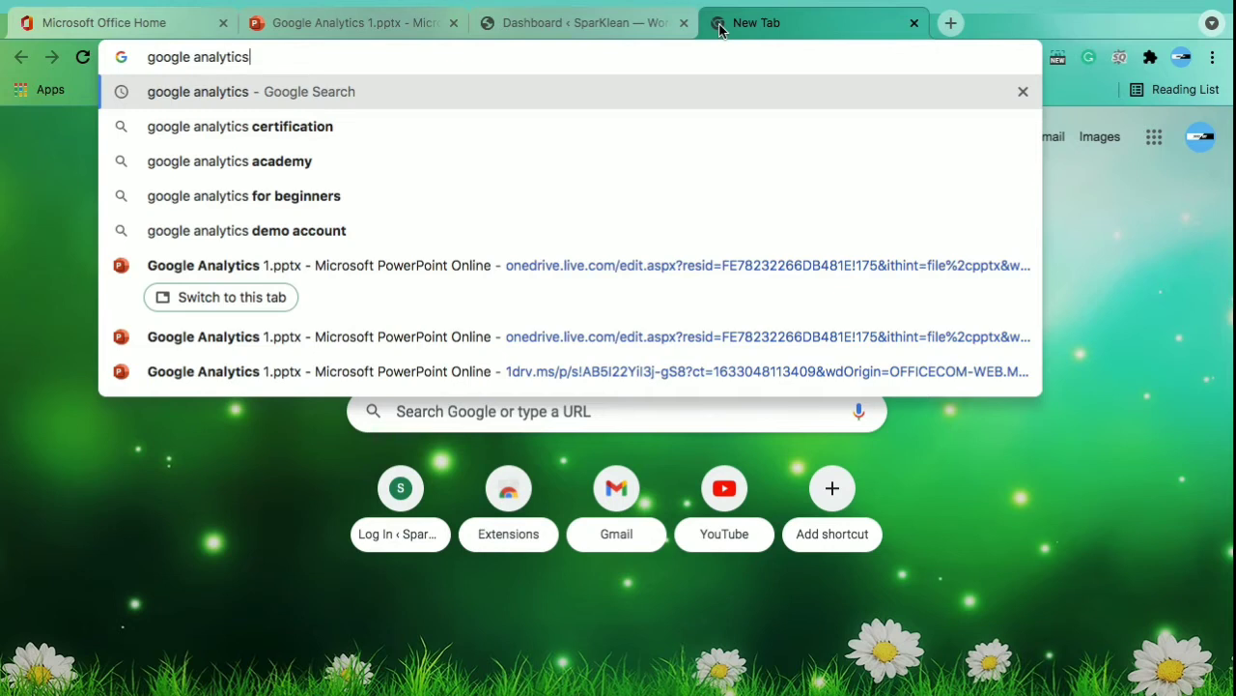
{"action": "key", "text": "Return"}
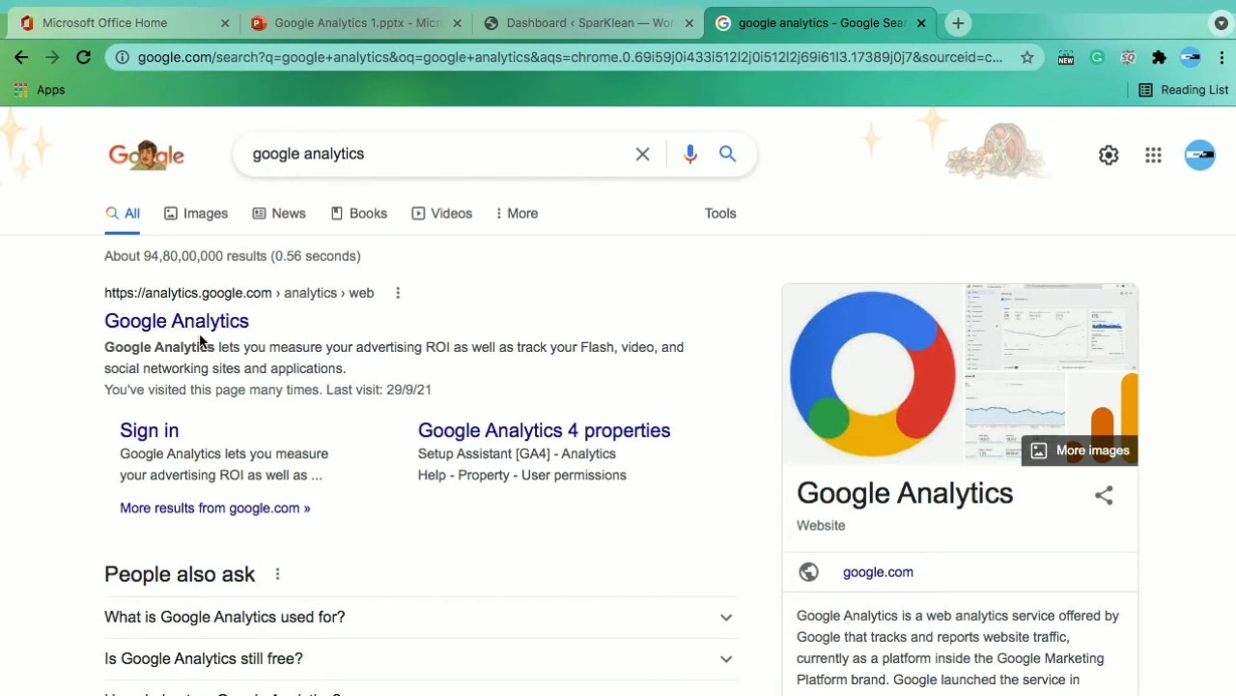
{"action": "left_click", "coordinate": [221, 324]}
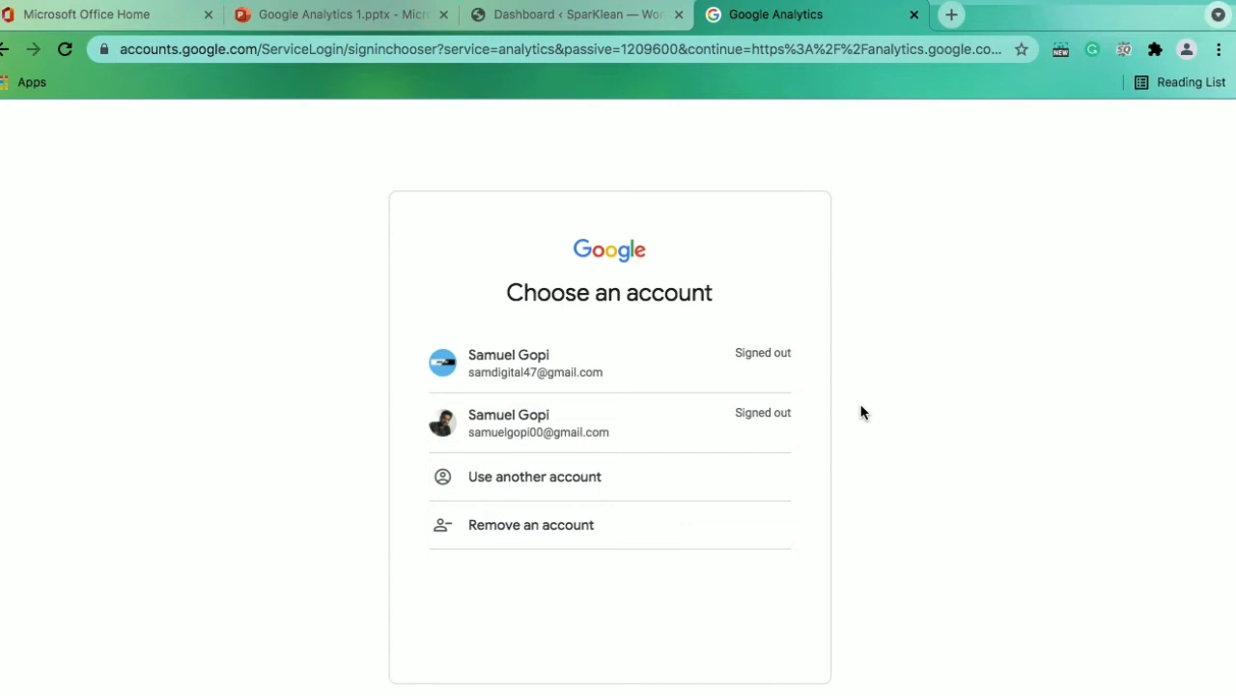
Sign in with another Google account by picking its email from suggestions and submitting the password
{"action": "left_click", "coordinate": [589, 485]}
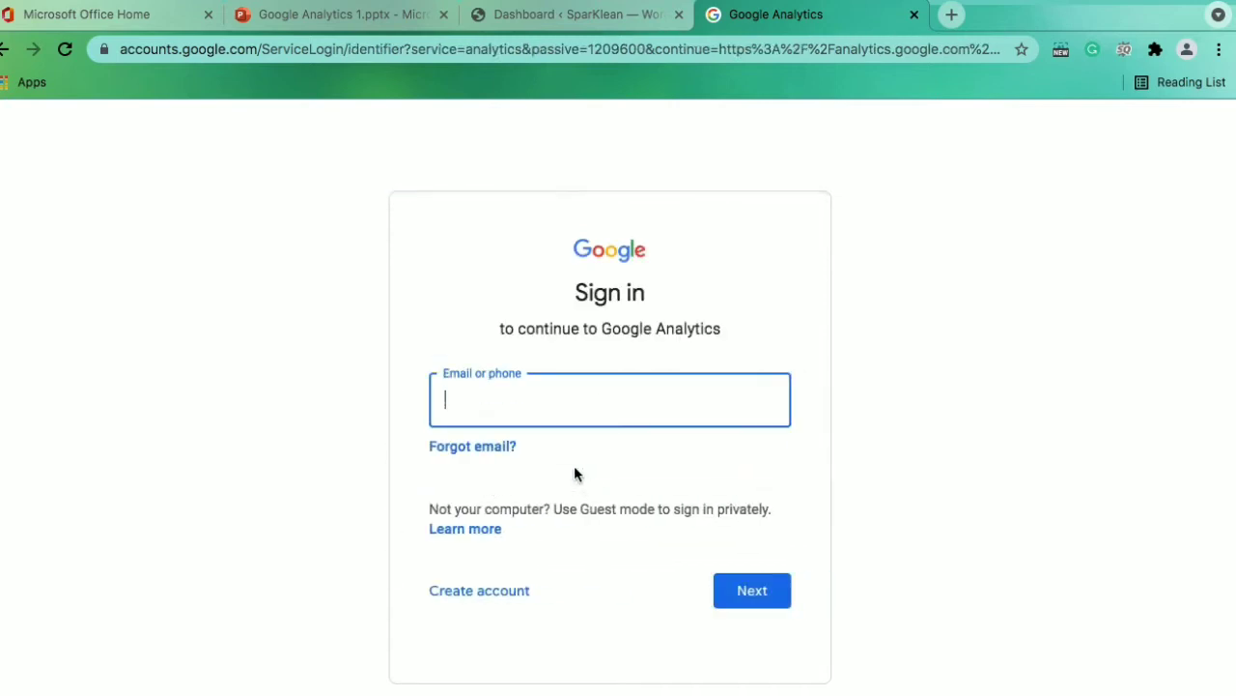
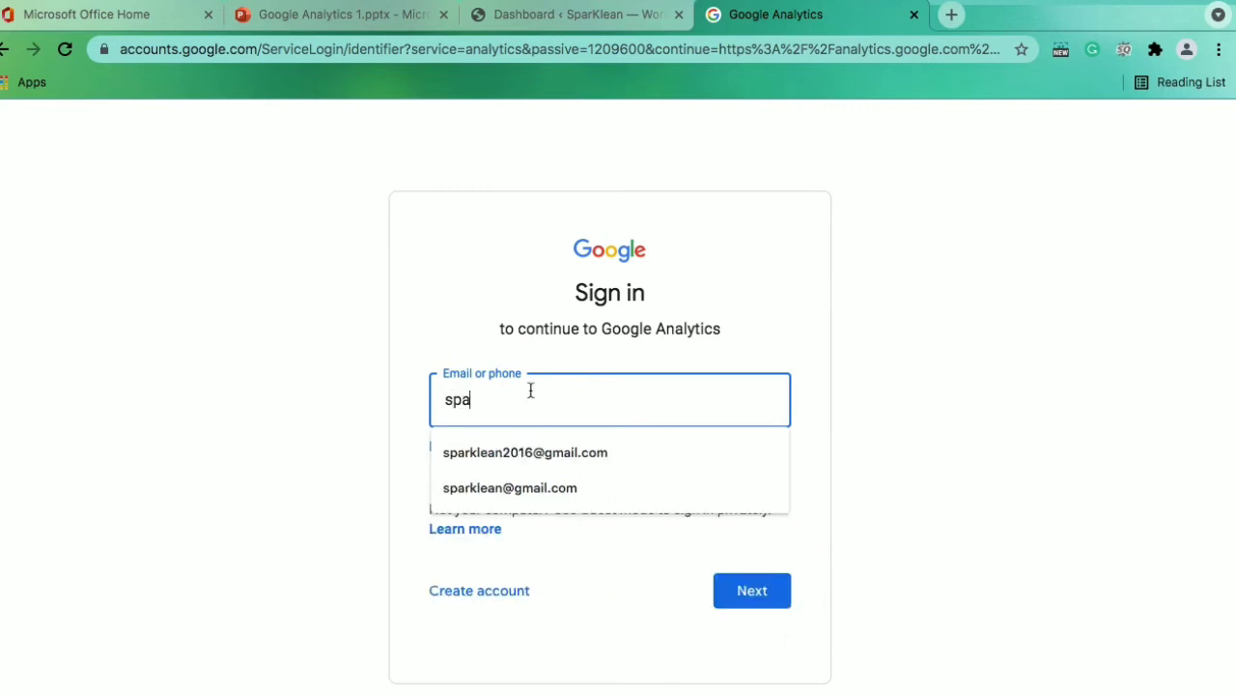
{"action": "left_click", "coordinate": [524, 450]}
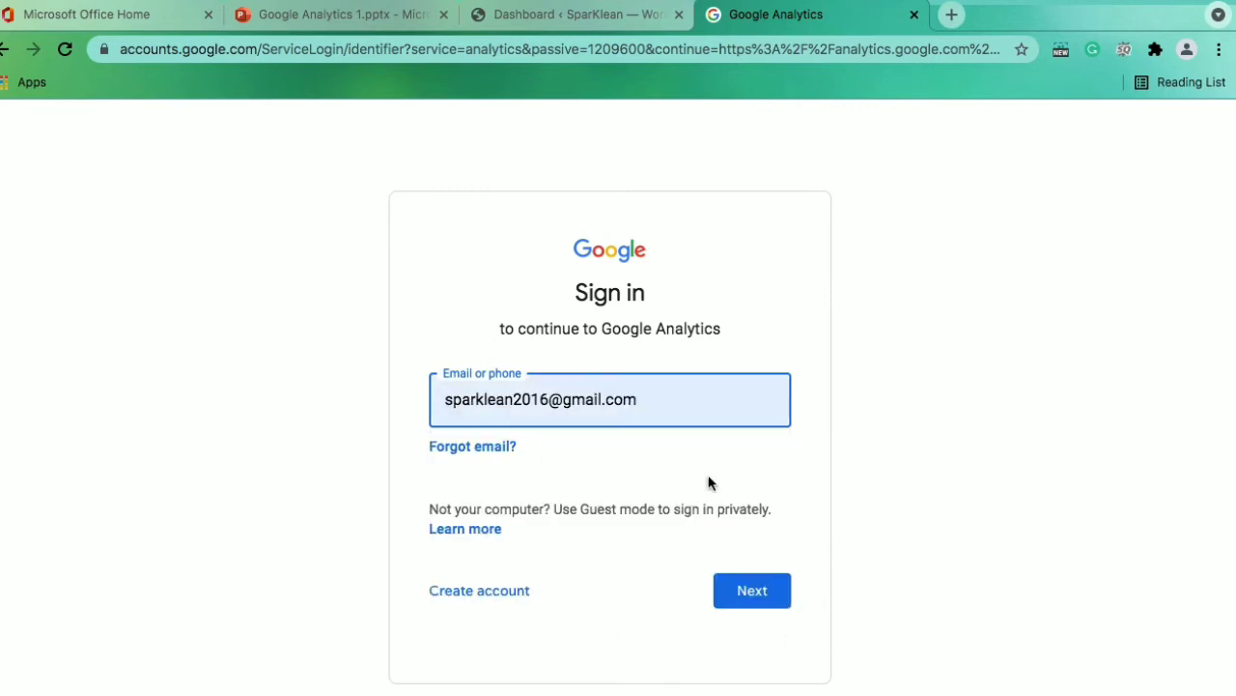
{"action": "left_click", "coordinate": [770, 601]}
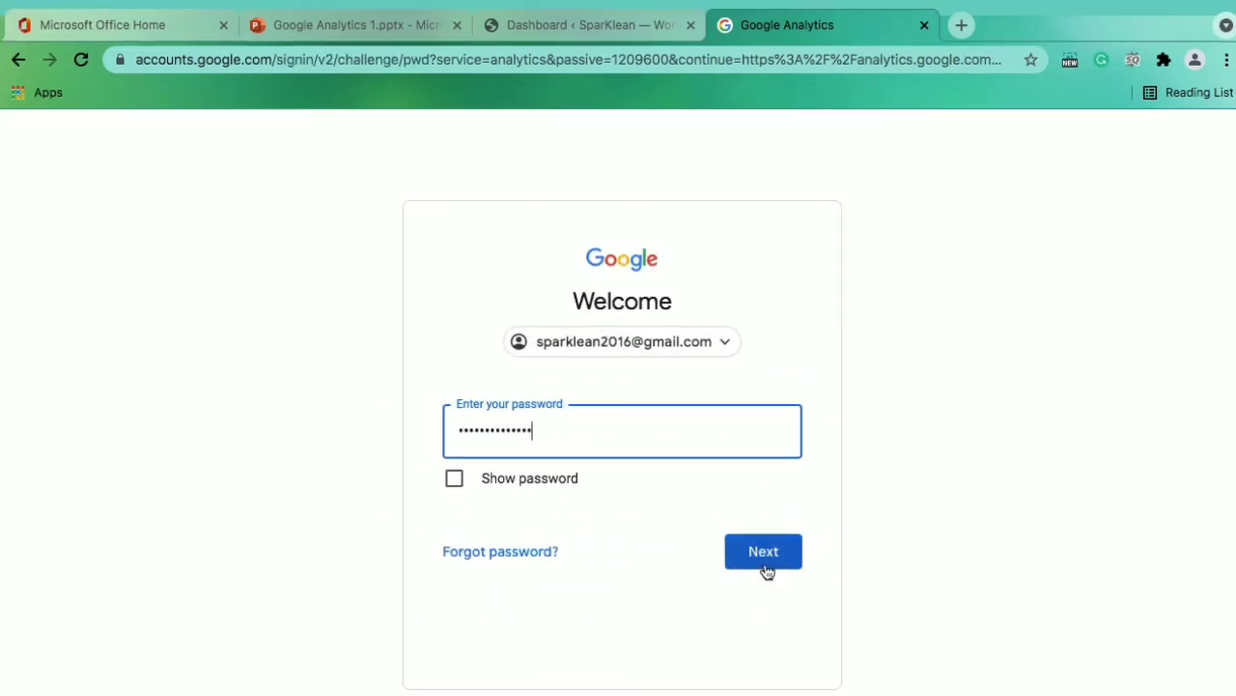
{"action": "left_click", "coordinate": [764, 561]}
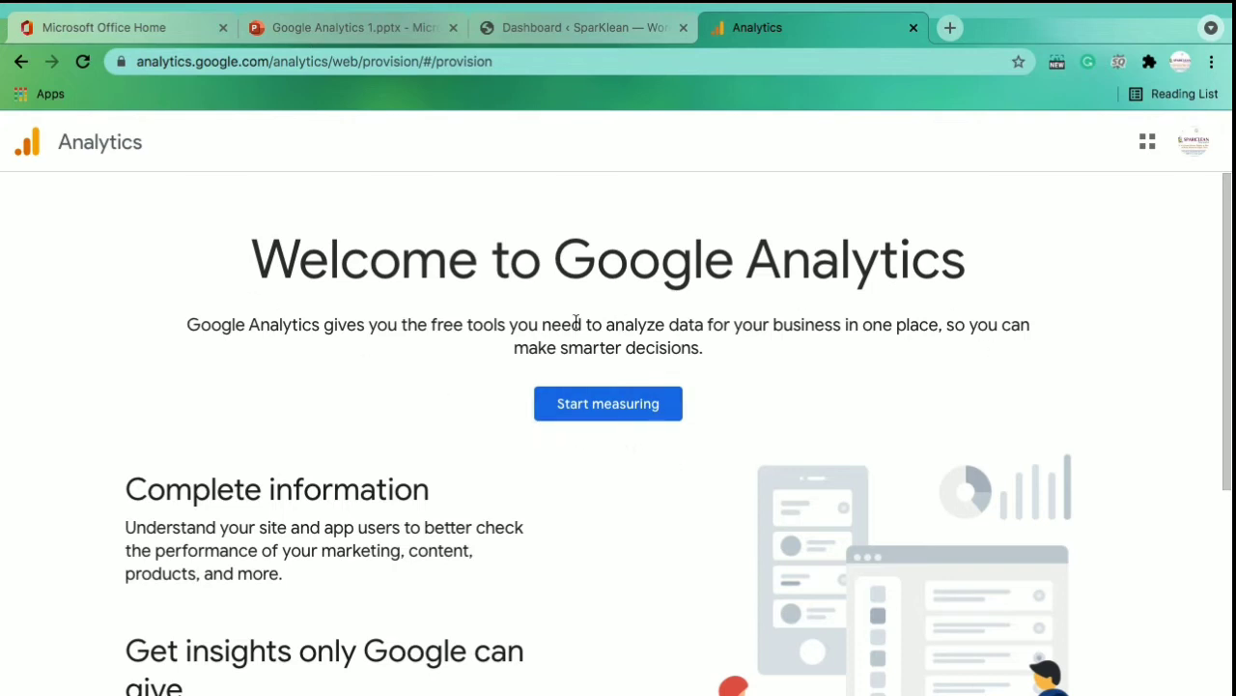
Start measuring and enter Sparklean as the new account name
{"action": "left_click", "coordinate": [612, 415]}
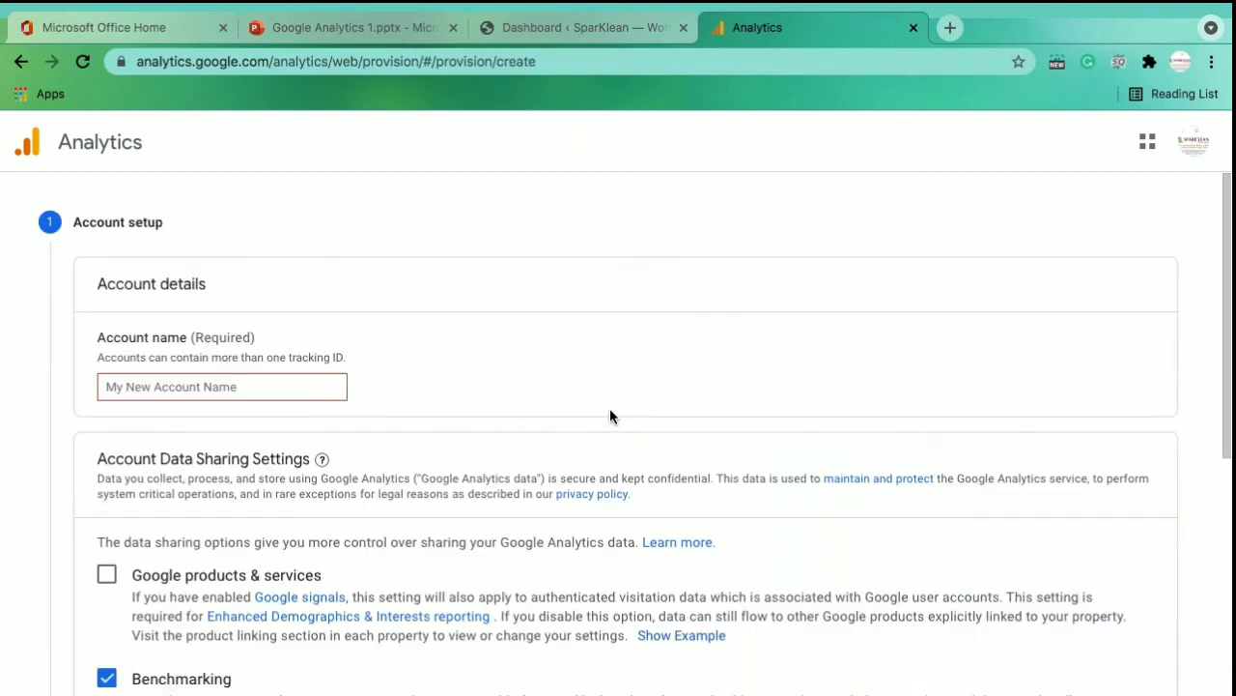
{"action": "left_click", "coordinate": [325, 387]}
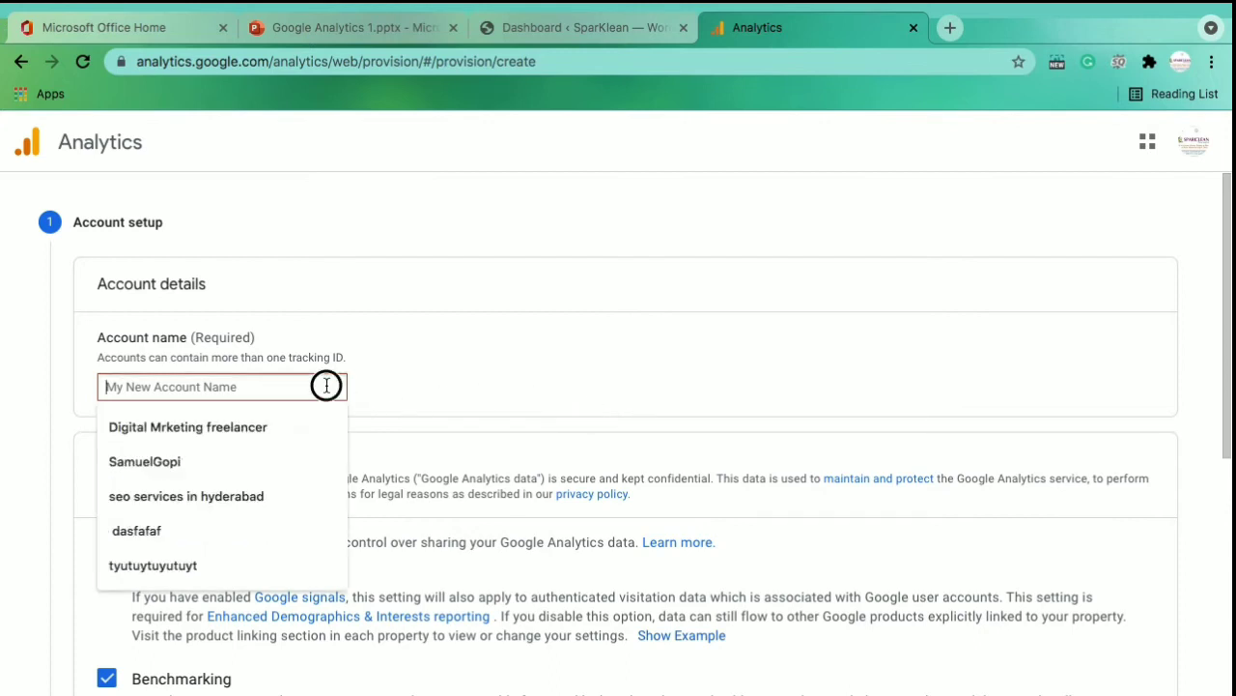
{"action": "left_click", "coordinate": [453, 308]}
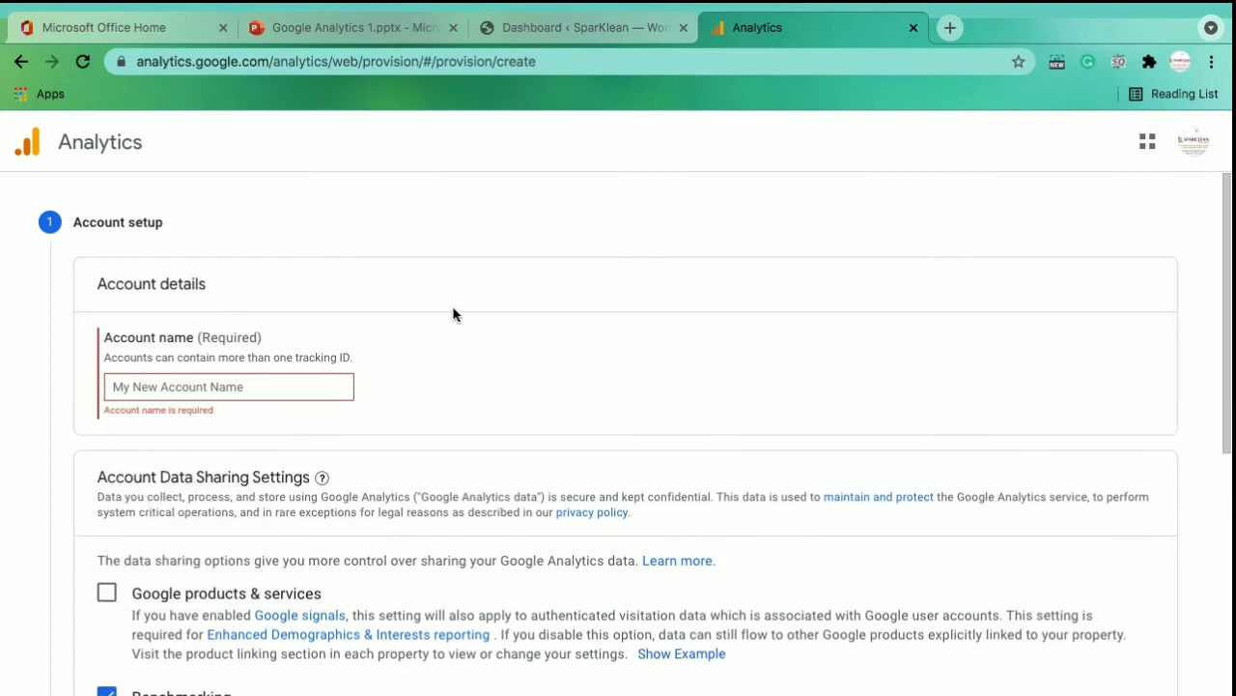
{"action": "left_click", "coordinate": [301, 391]}
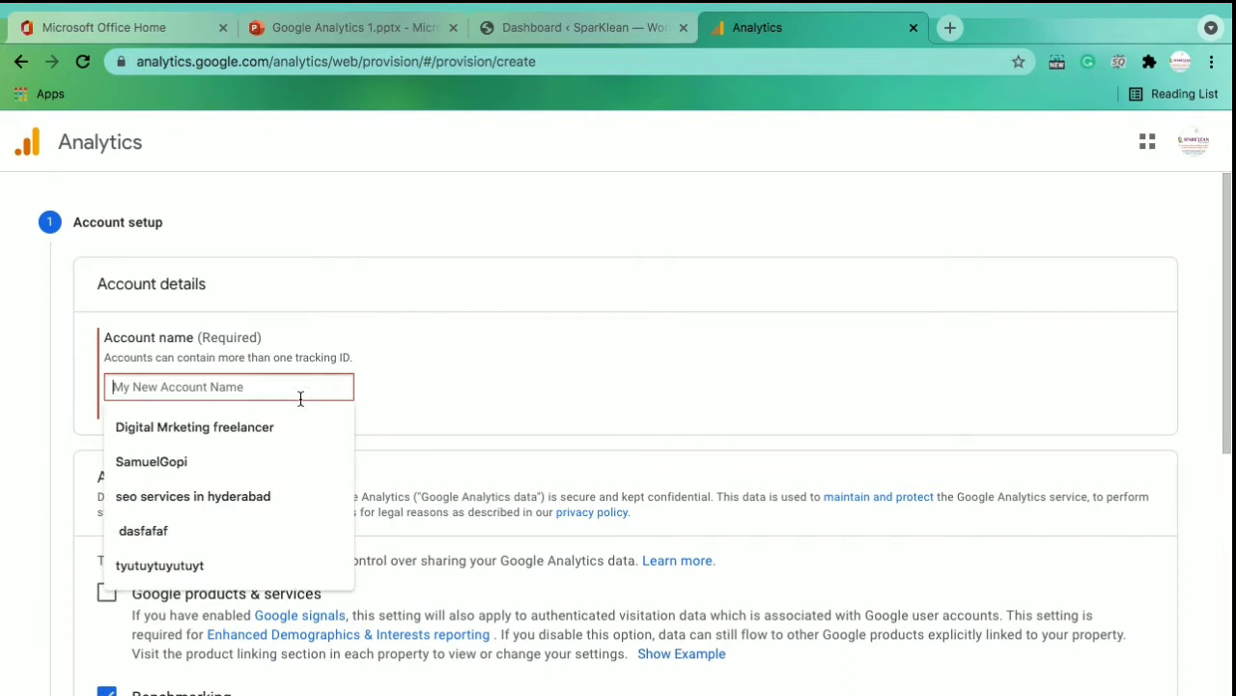
{"action": "left_click", "coordinate": [443, 382]}
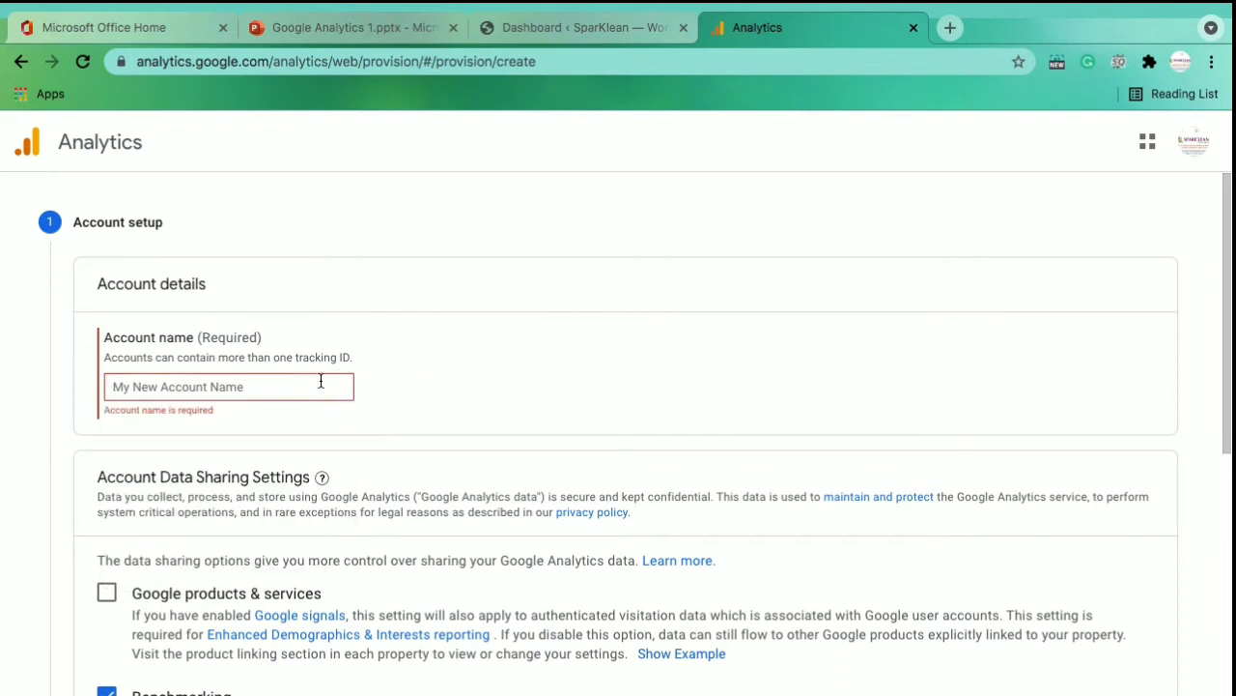
{"action": "left_click", "coordinate": [264, 395]}
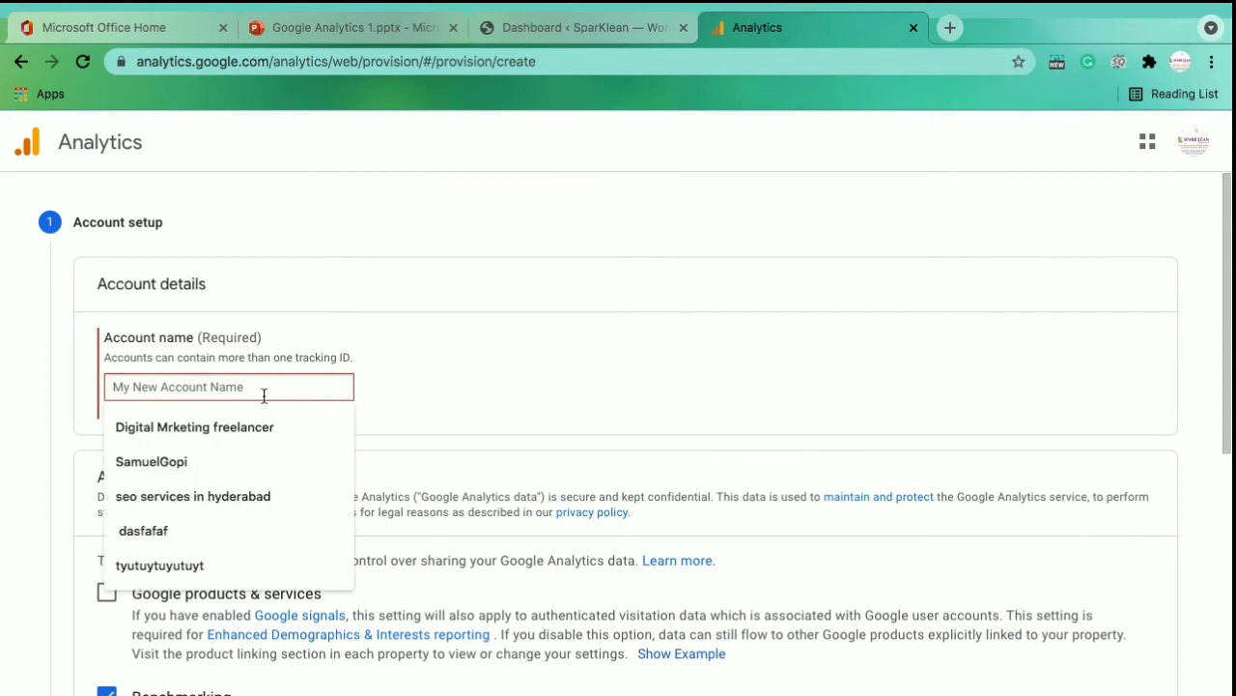
{"action": "type", "text": "Spar"}
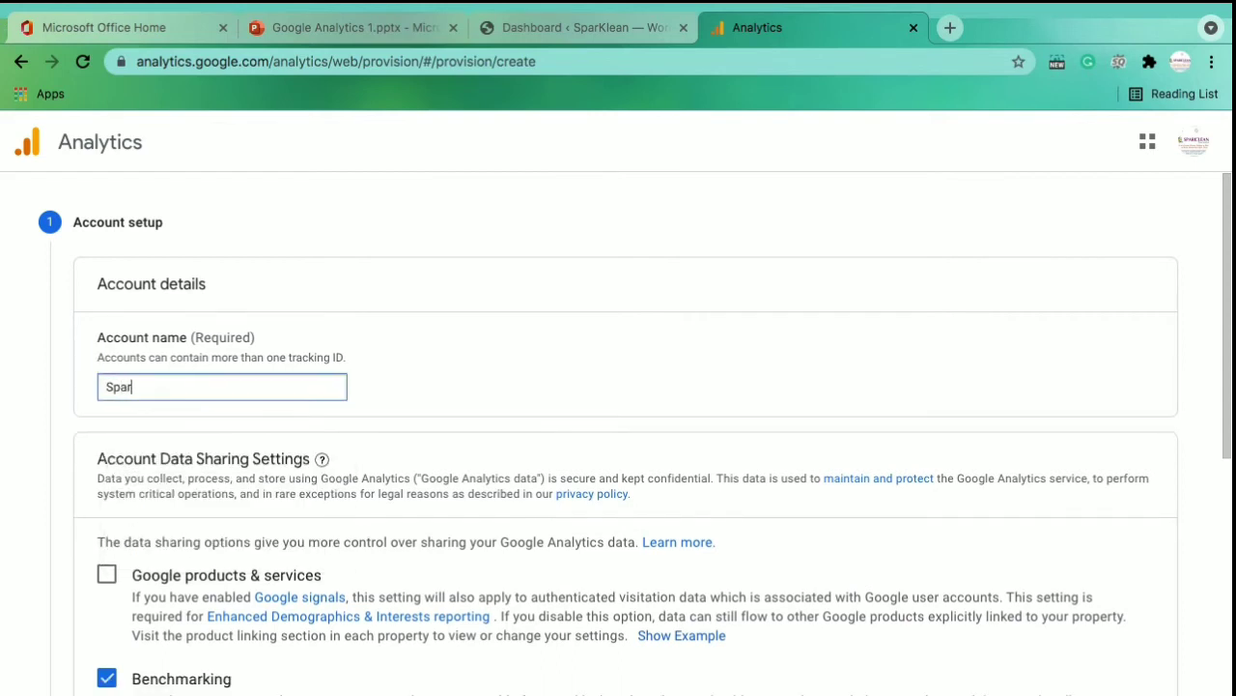
{"action": "type", "text": "klean"}
{"action": "left_click", "coordinate": [426, 389]}
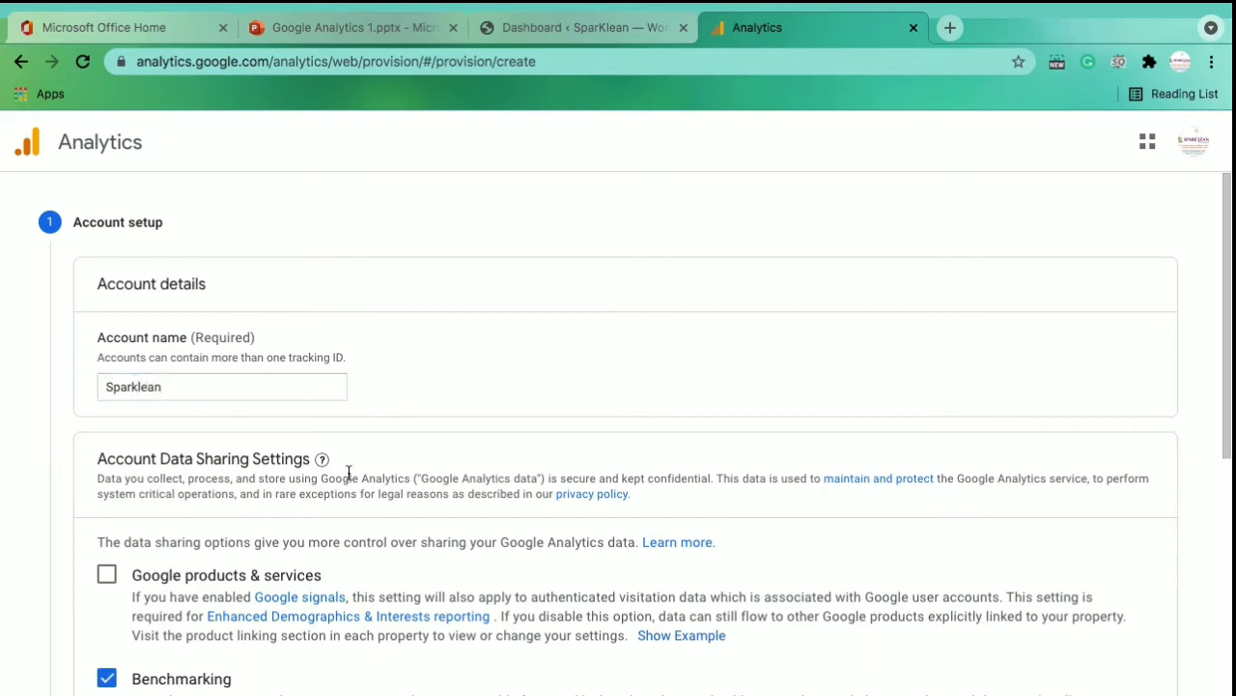
Enable data sharing with Google products & services and proceed to property setup
{"action": "scroll", "coordinate": [348, 472], "scroll_direction": "down", "scroll_amount": 5}
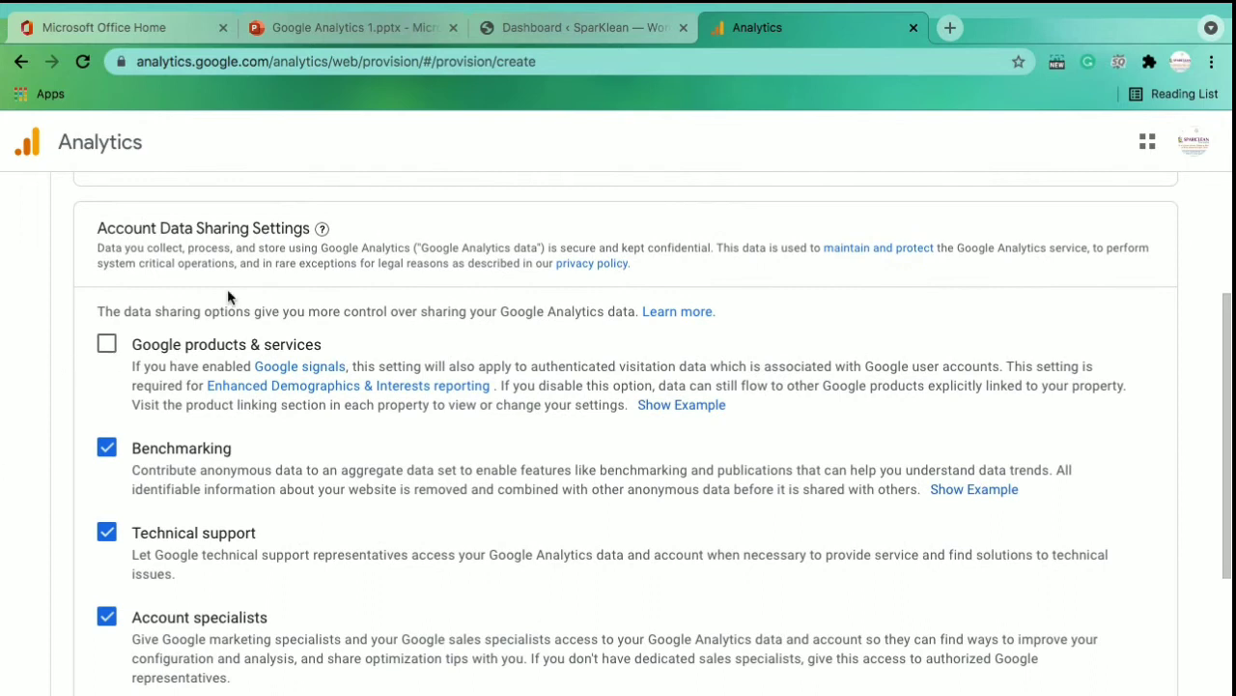
{"action": "left_click", "coordinate": [106, 345]}
{"action": "scroll", "coordinate": [348, 640], "scroll_direction": "down", "scroll_amount": 2}
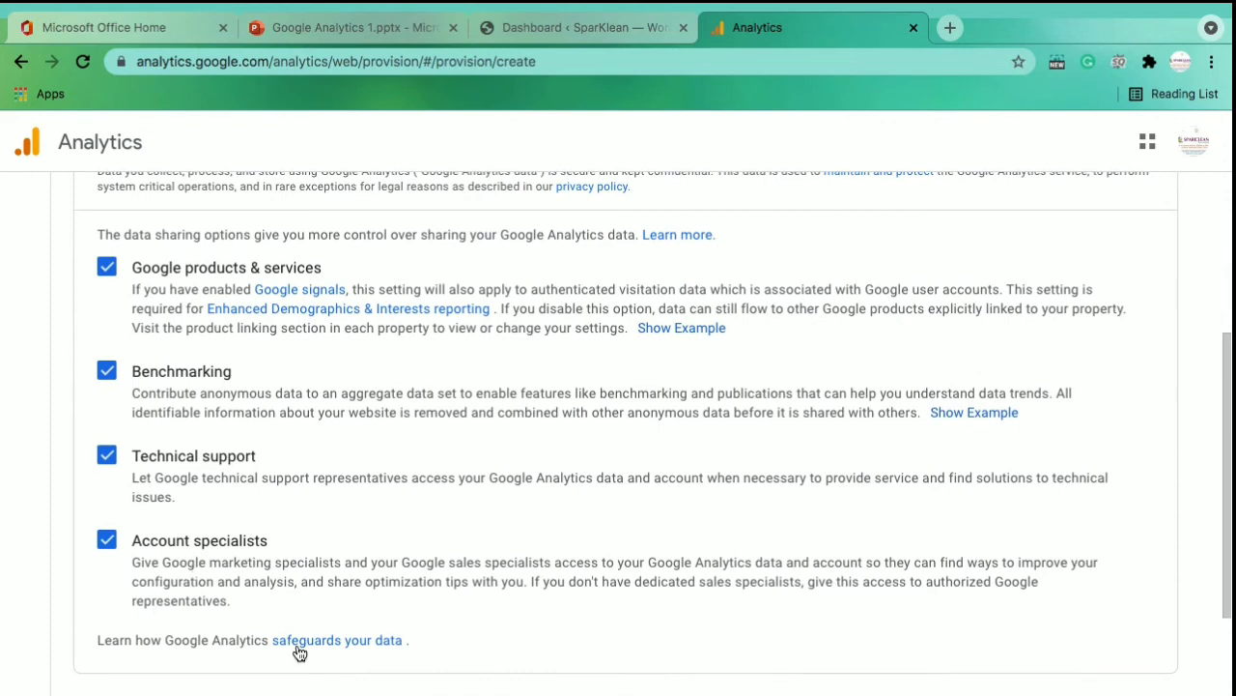
{"action": "scroll", "coordinate": [311, 668], "scroll_direction": "down", "scroll_amount": 4}
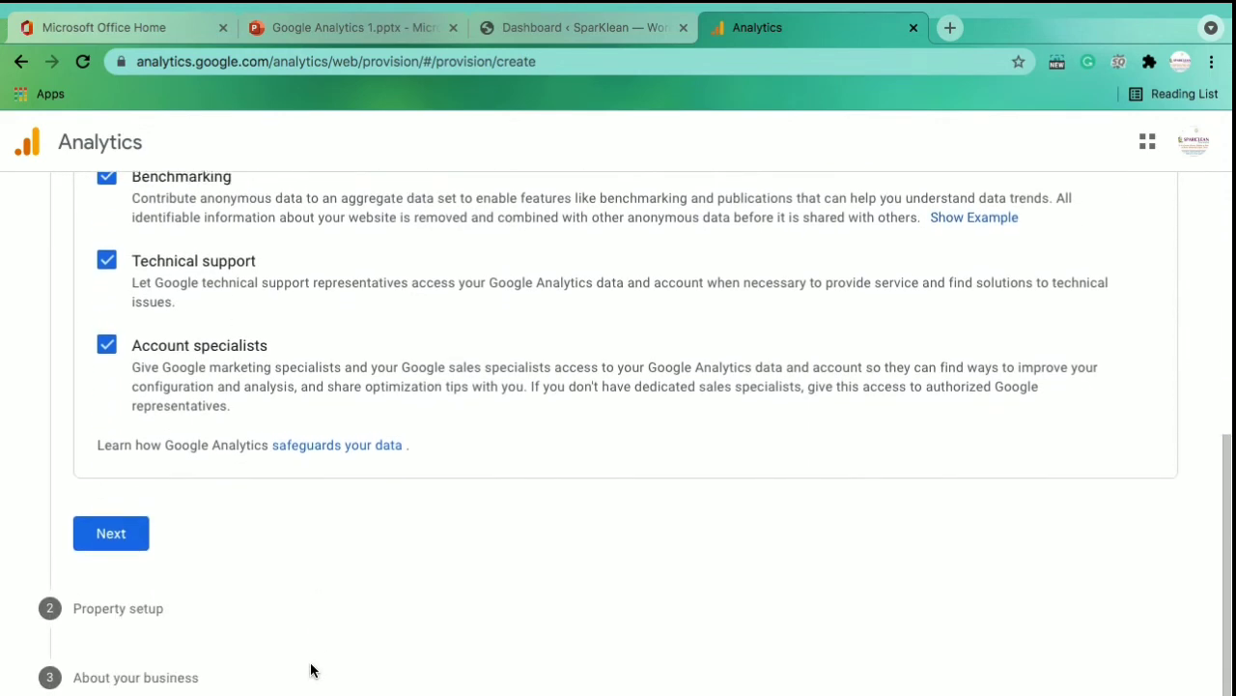
{"action": "left_click", "coordinate": [114, 529]}
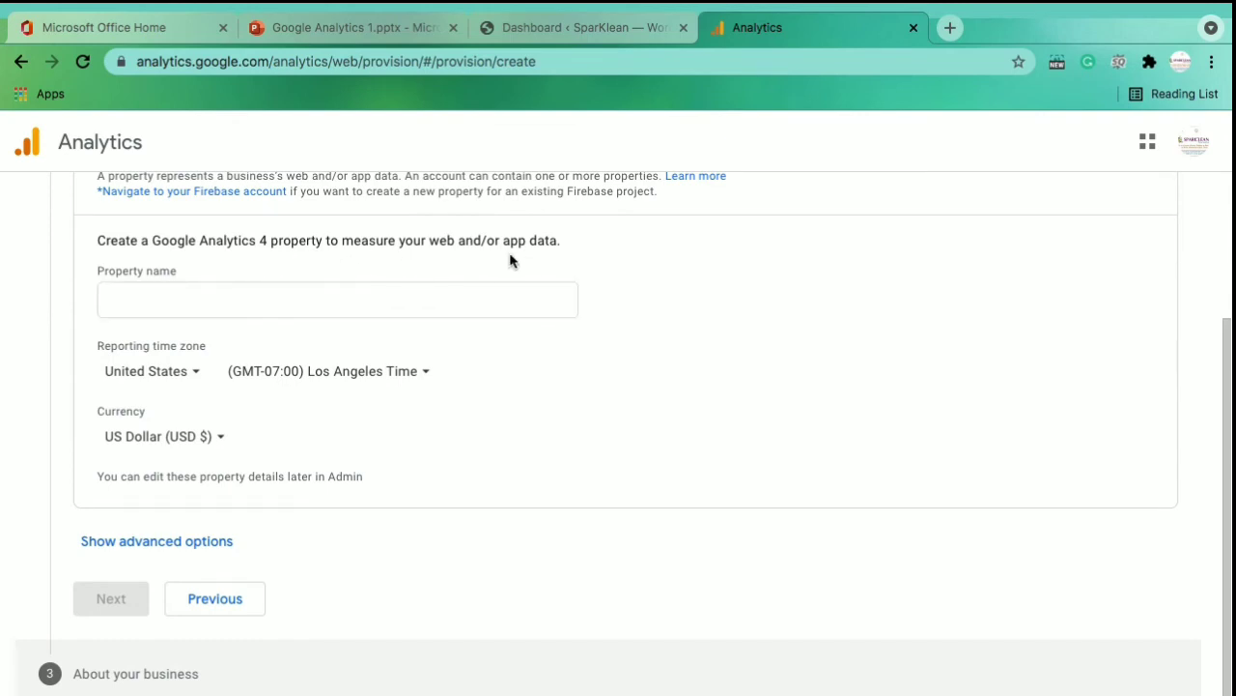
Name the property sparklean
{"action": "left_click", "coordinate": [248, 291]}
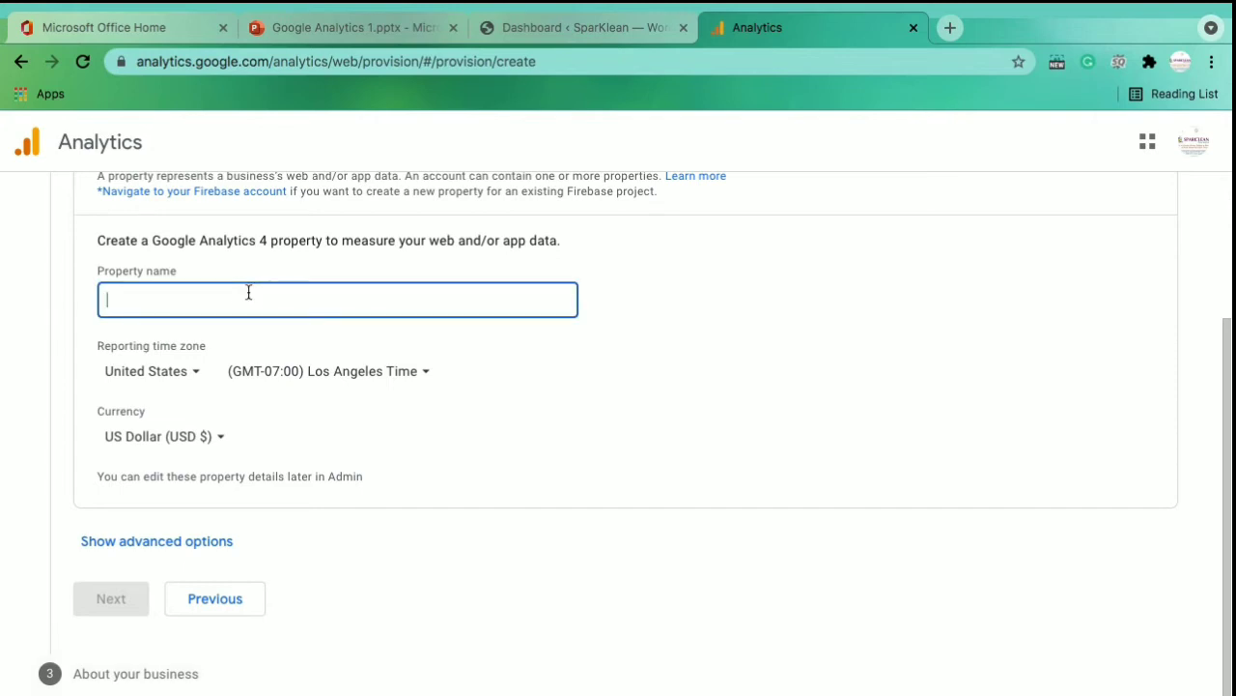
{"action": "type", "text": "S"}
{"action": "key", "text": "BackSpace"}
{"action": "type", "text": "spark"}
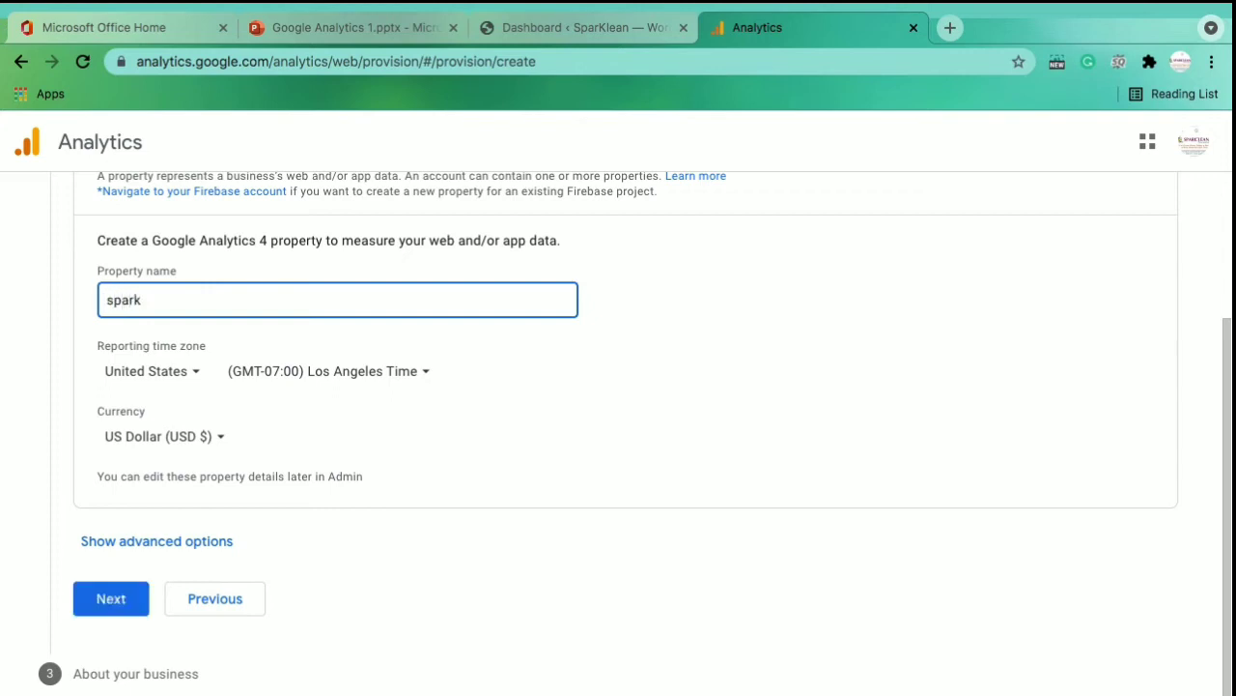
{"action": "type", "text": "lean"}
Set the reporting time zone country to India
{"action": "left_click", "coordinate": [199, 378]}
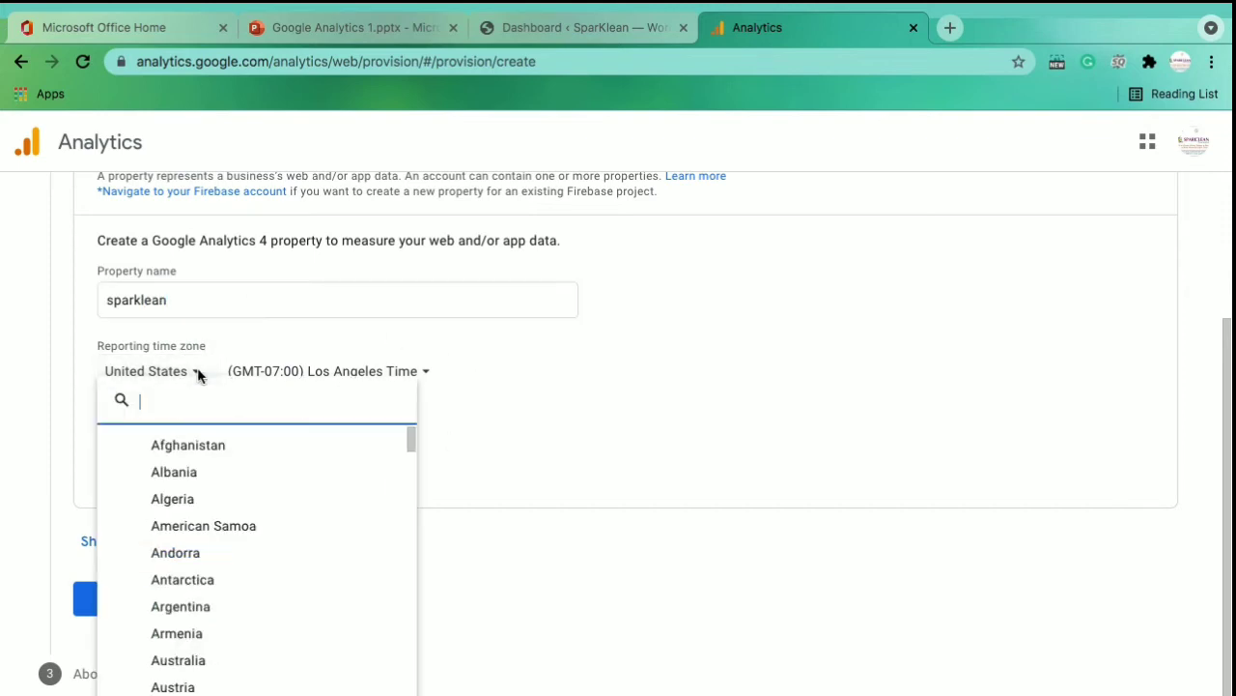
{"action": "type", "text": "u"}
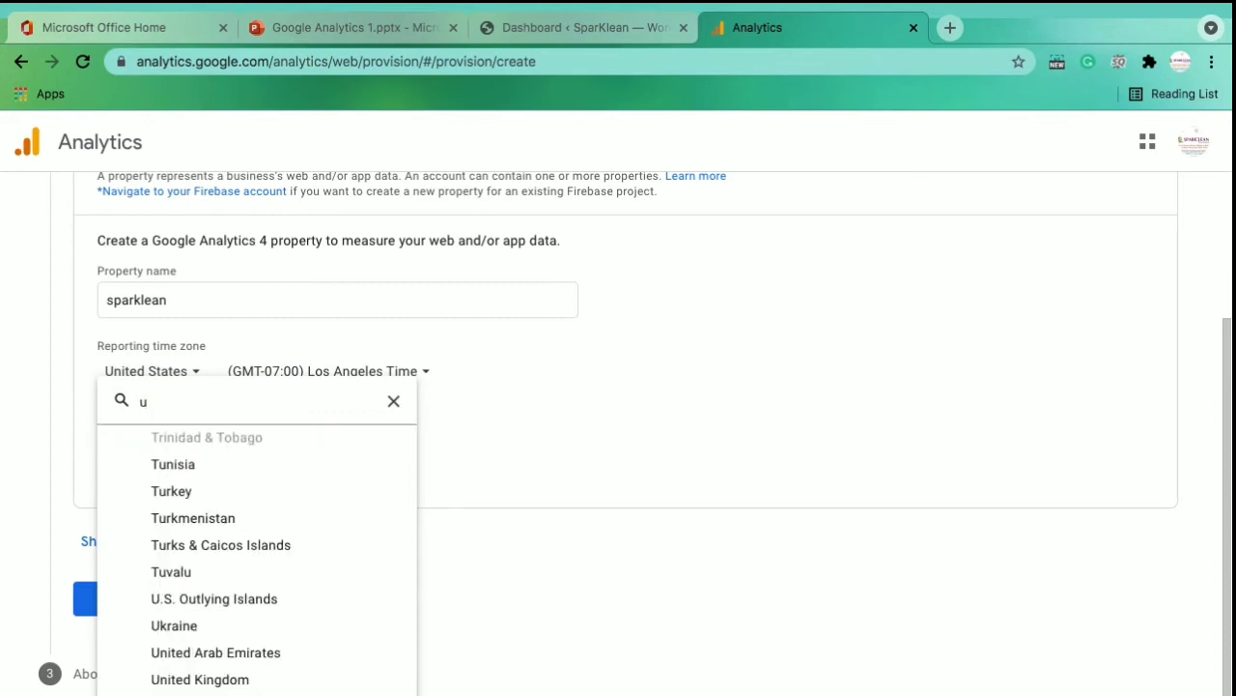
{"action": "scroll", "coordinate": [207, 441], "scroll_direction": "up", "scroll_amount": 20}
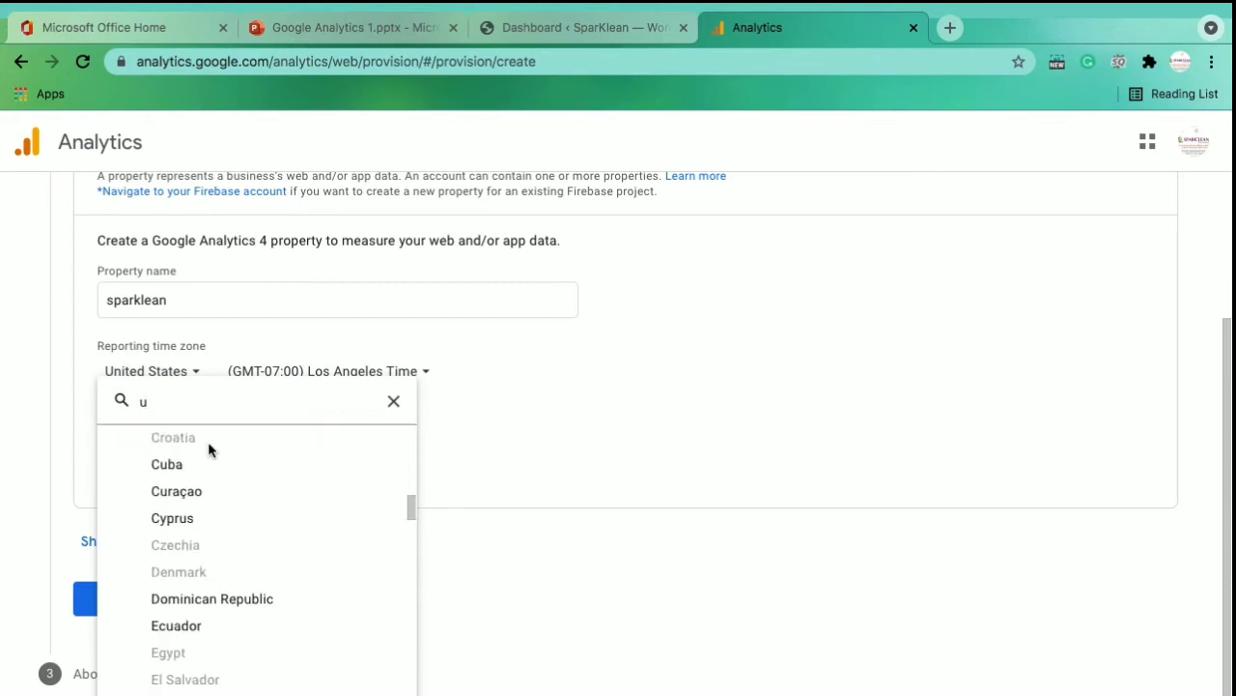
{"action": "scroll", "coordinate": [208, 441], "scroll_direction": "down", "scroll_amount": 10}
{"action": "left_click", "coordinate": [180, 630]}
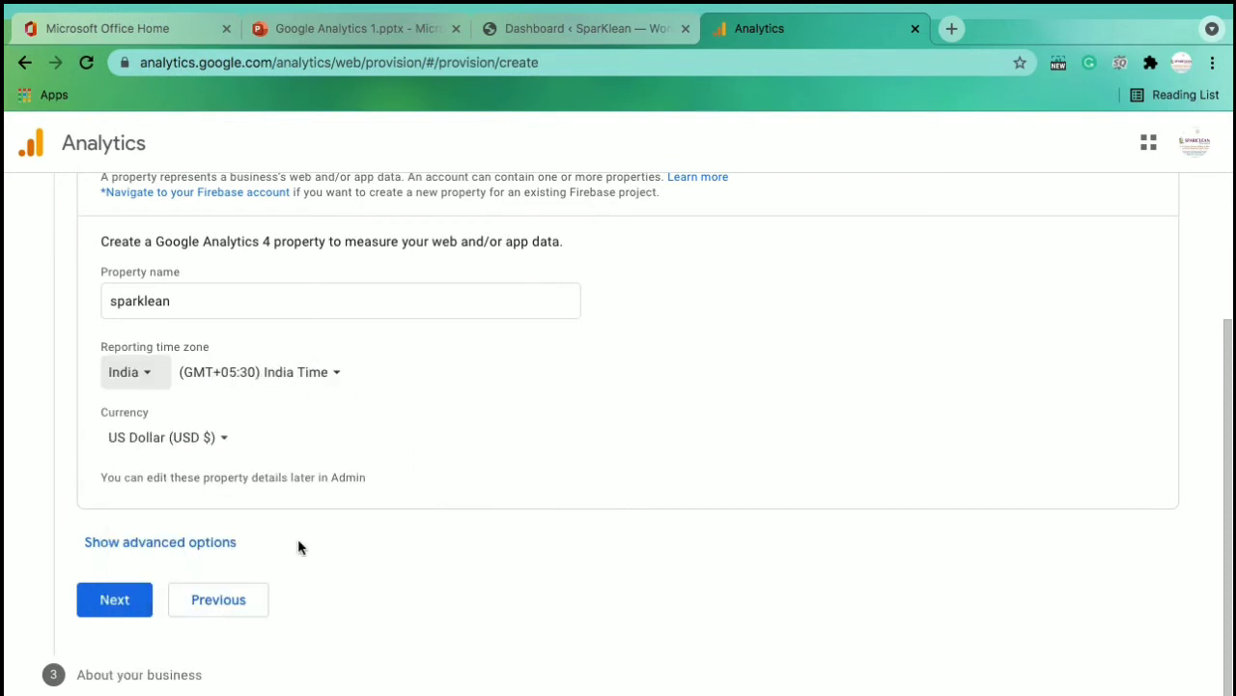
Set the currency to Indian Rupee (INR ₹) and continue to business information
{"action": "left_click", "coordinate": [225, 438]}
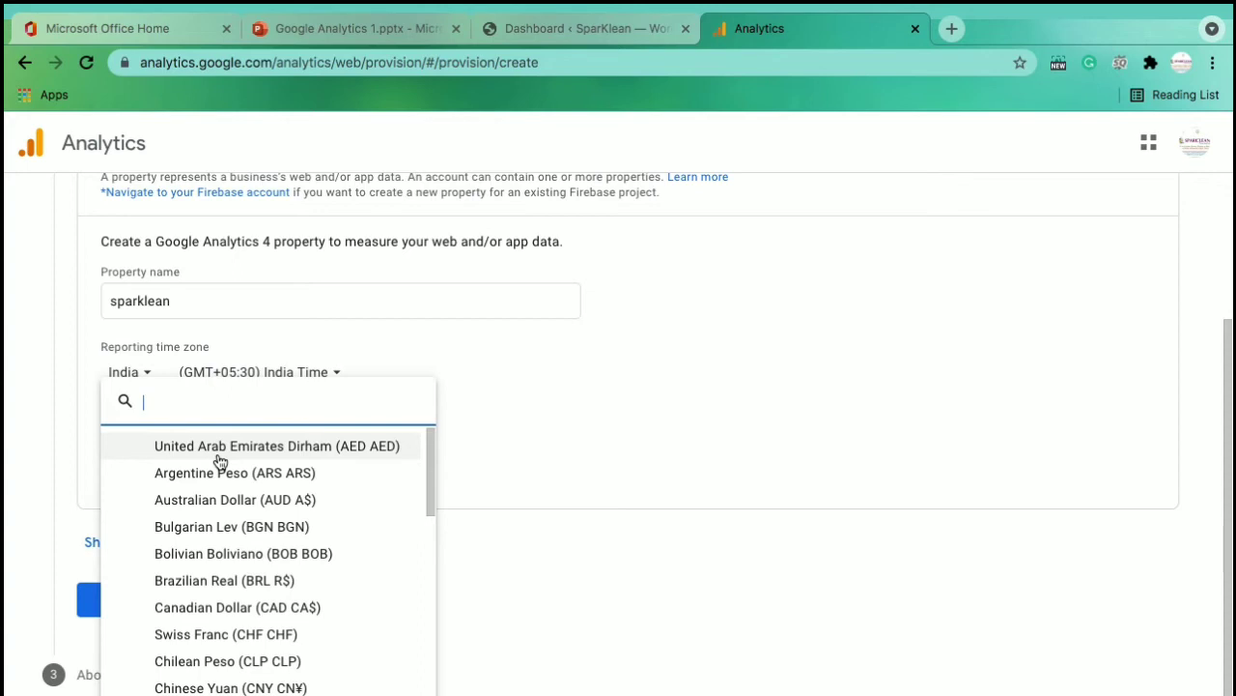
{"action": "type", "text": "i"}
{"action": "scroll", "coordinate": [220, 462], "scroll_direction": "down", "scroll_amount": 6}
{"action": "scroll", "coordinate": [220, 462], "scroll_direction": "up", "scroll_amount": 5}
{"action": "scroll", "coordinate": [220, 462], "scroll_direction": "down", "scroll_amount": 2}
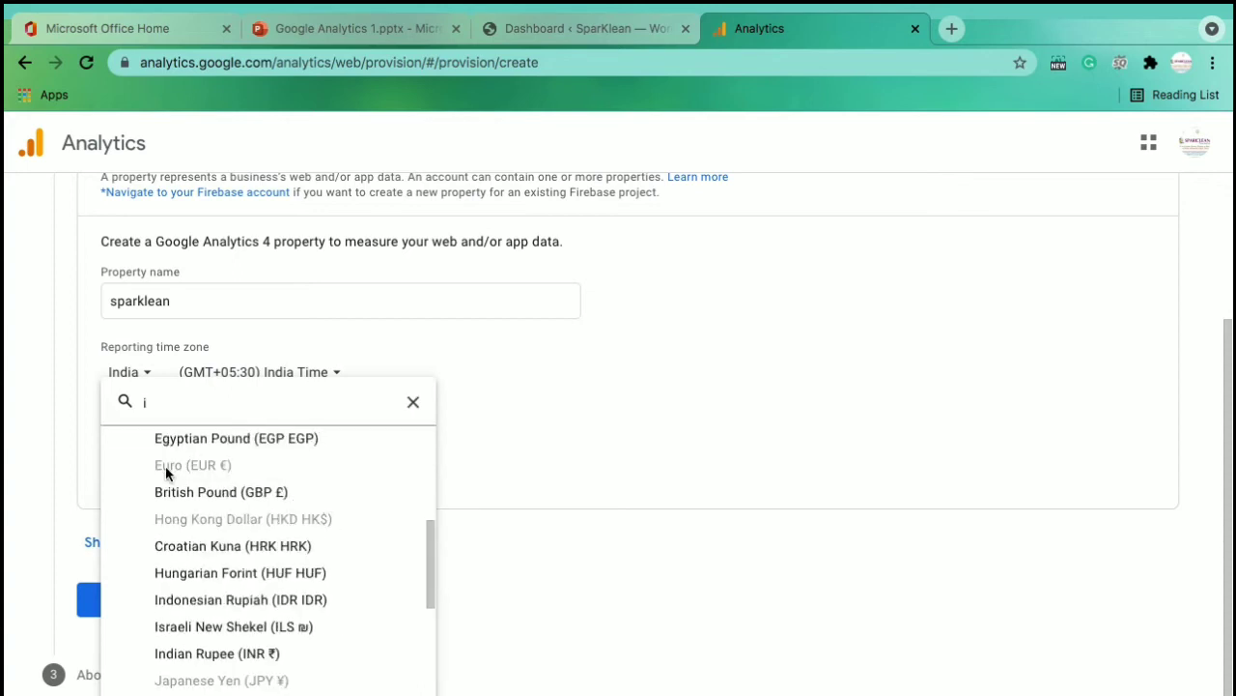
{"action": "left_click", "coordinate": [253, 653]}
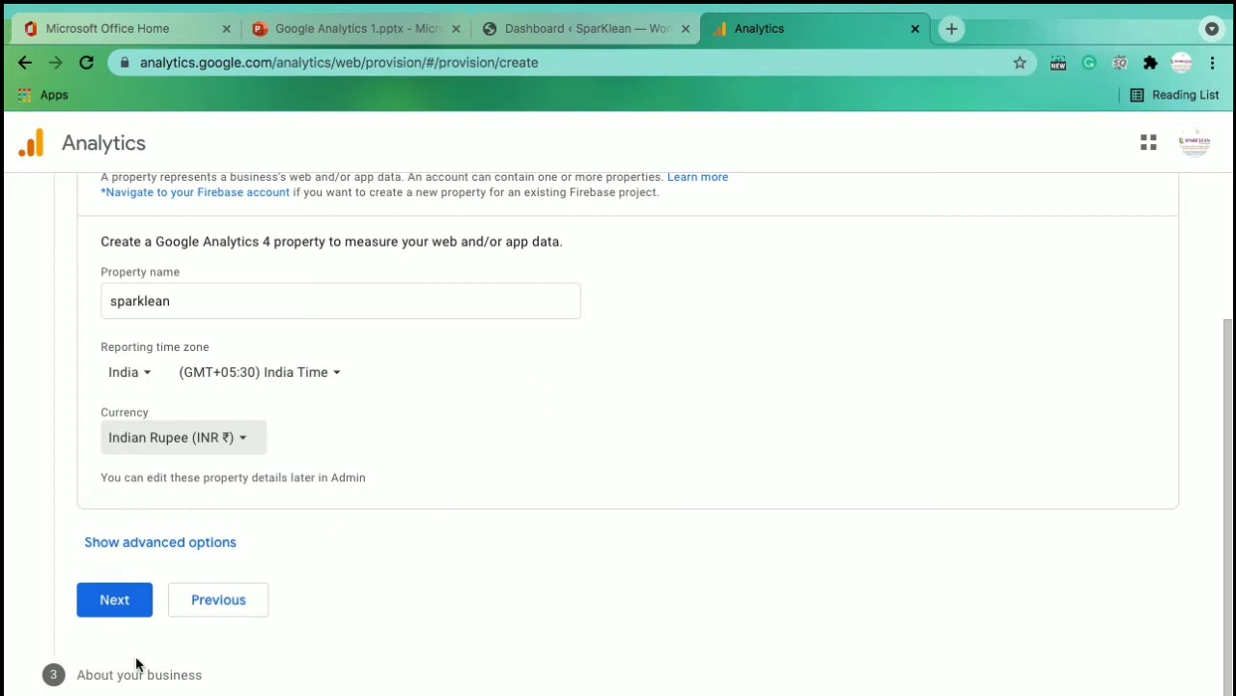
{"action": "left_click", "coordinate": [133, 608]}
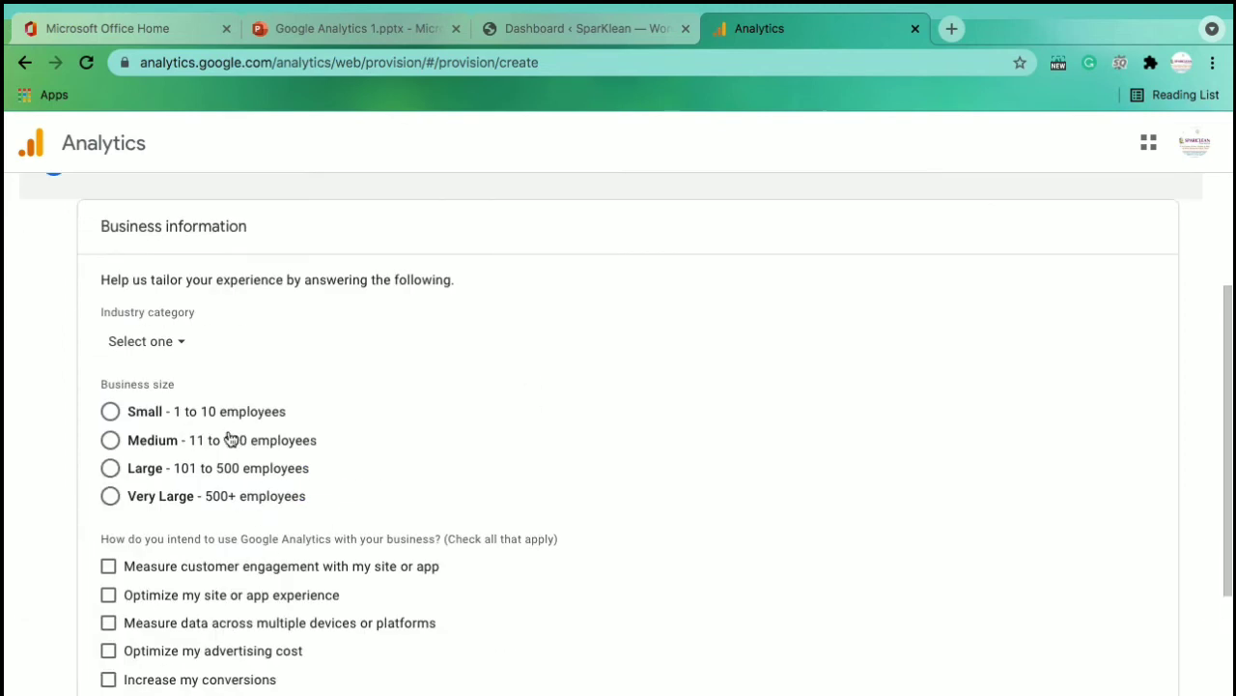
Set the industry category to Other
{"action": "left_click", "coordinate": [180, 348]}
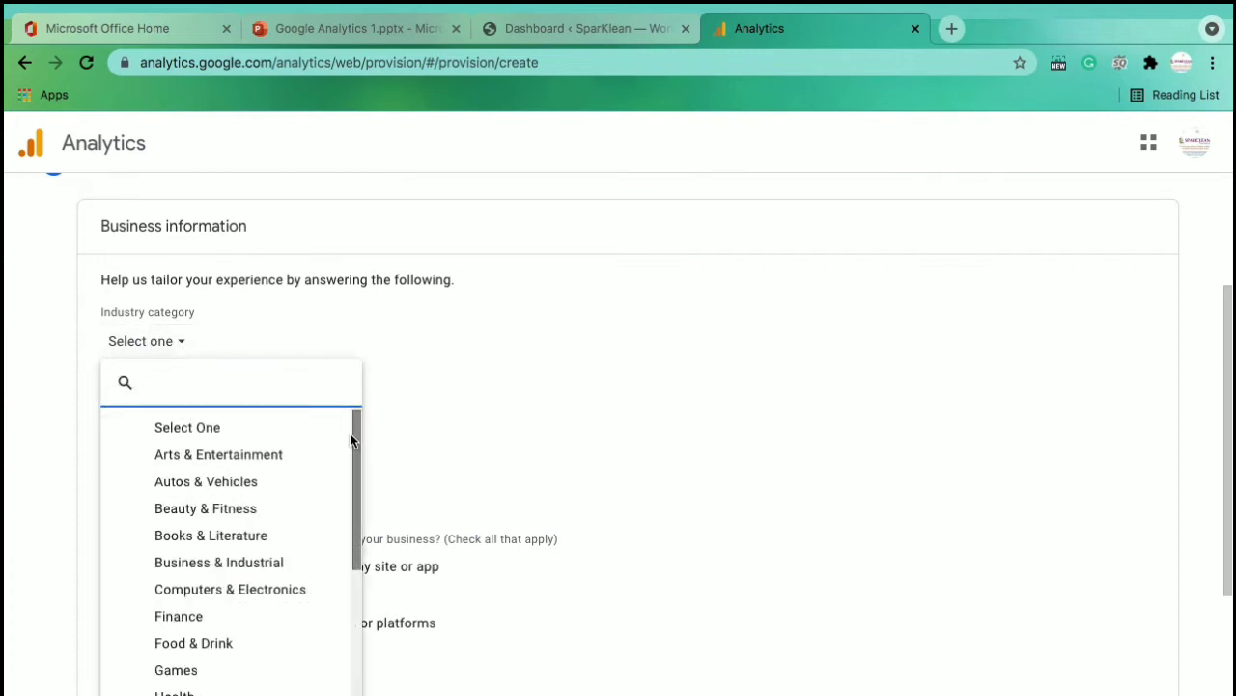
{"action": "left_click_drag", "start_coordinate": [355, 441], "coordinate": [345, 414]}
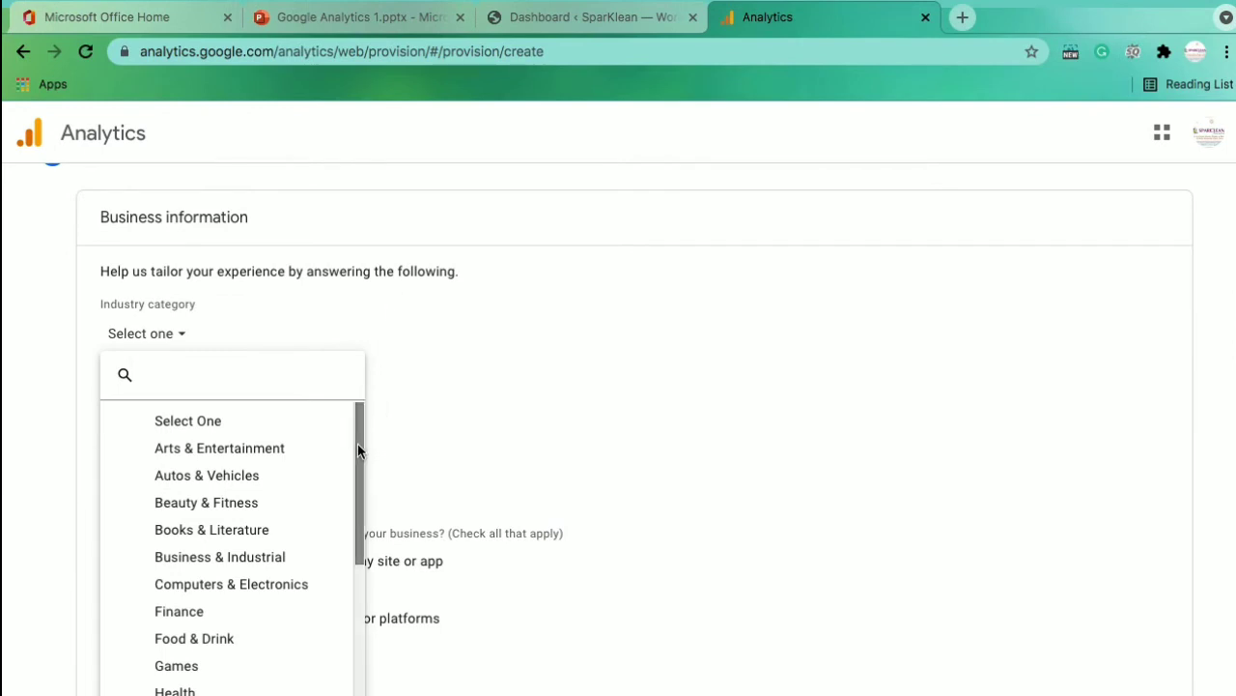
{"action": "mouse_move", "coordinate": [358, 444]}
{"action": "left_mouse_down"}
{"action": "mouse_move", "coordinate": [356, 461]}
{"action": "mouse_move", "coordinate": [360, 435]}
{"action": "left_mouse_up"}
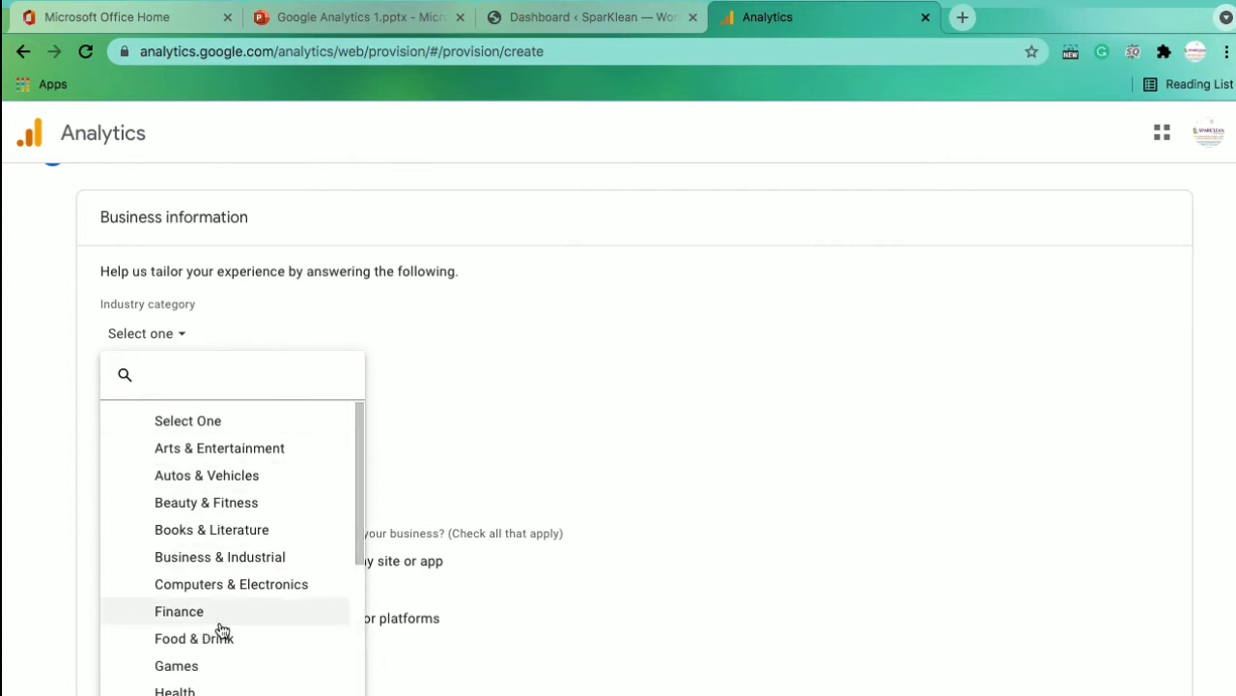
{"action": "left_click_drag", "start_coordinate": [356, 529], "coordinate": [354, 634]}
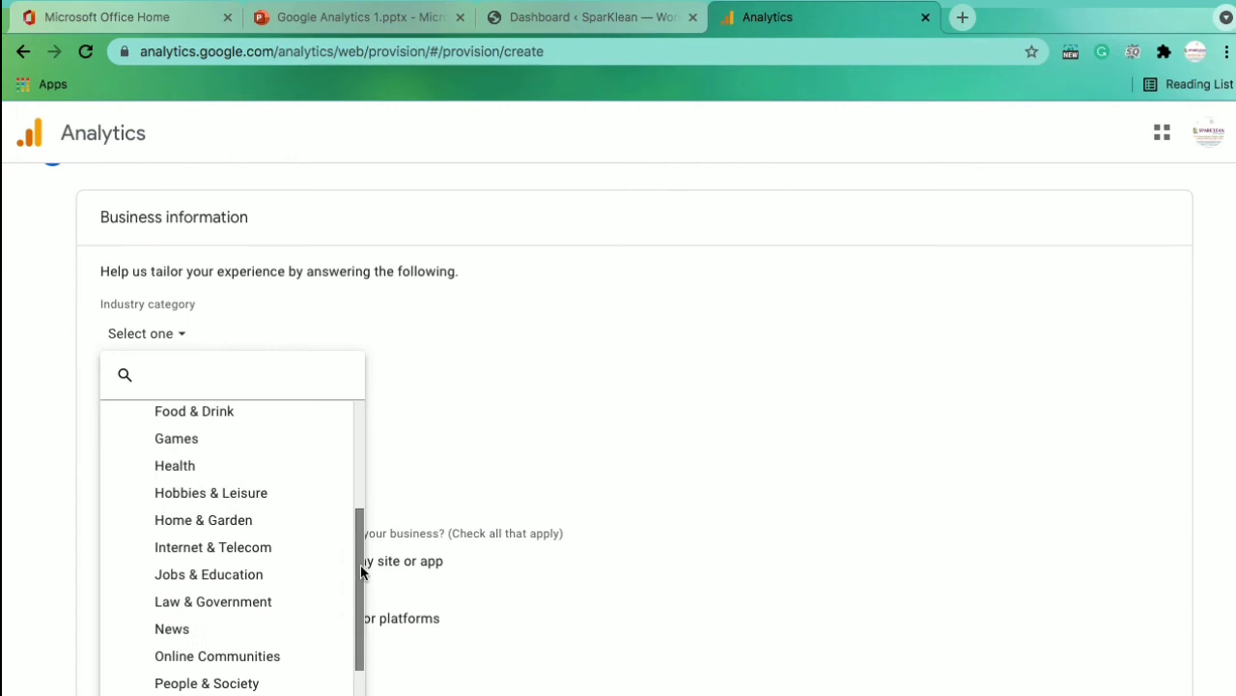
{"action": "left_click_drag", "start_coordinate": [358, 563], "coordinate": [363, 649]}
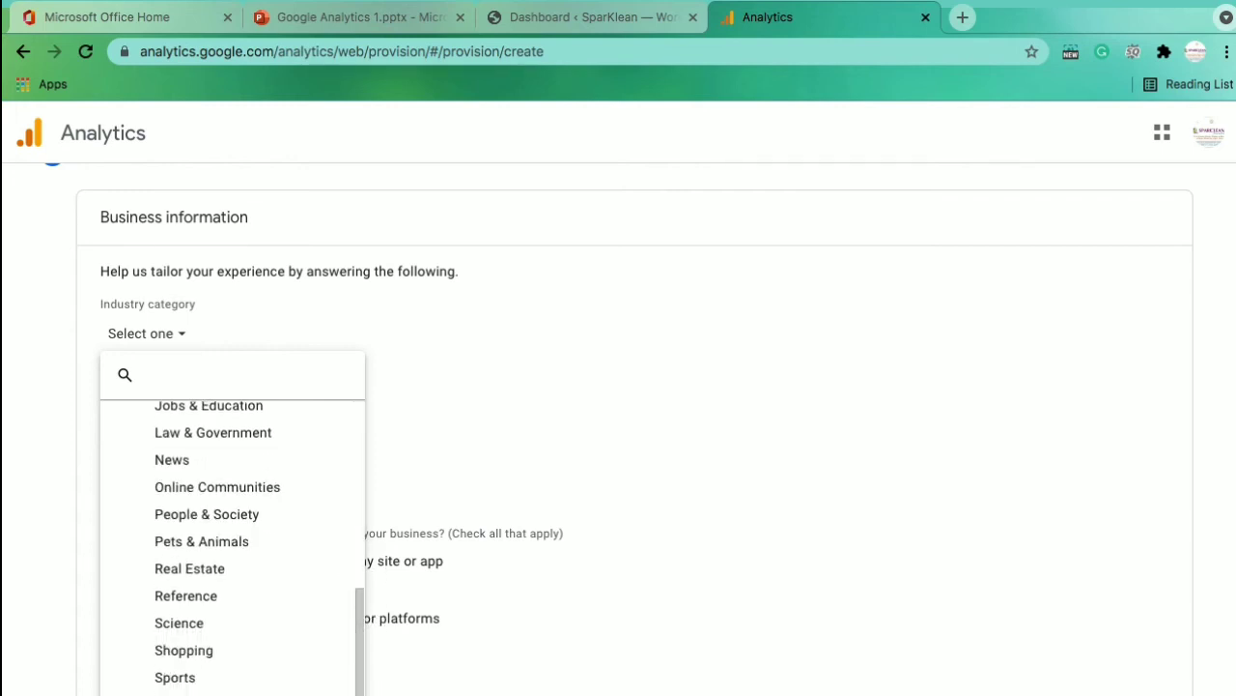
{"action": "left_click", "coordinate": [172, 694]}
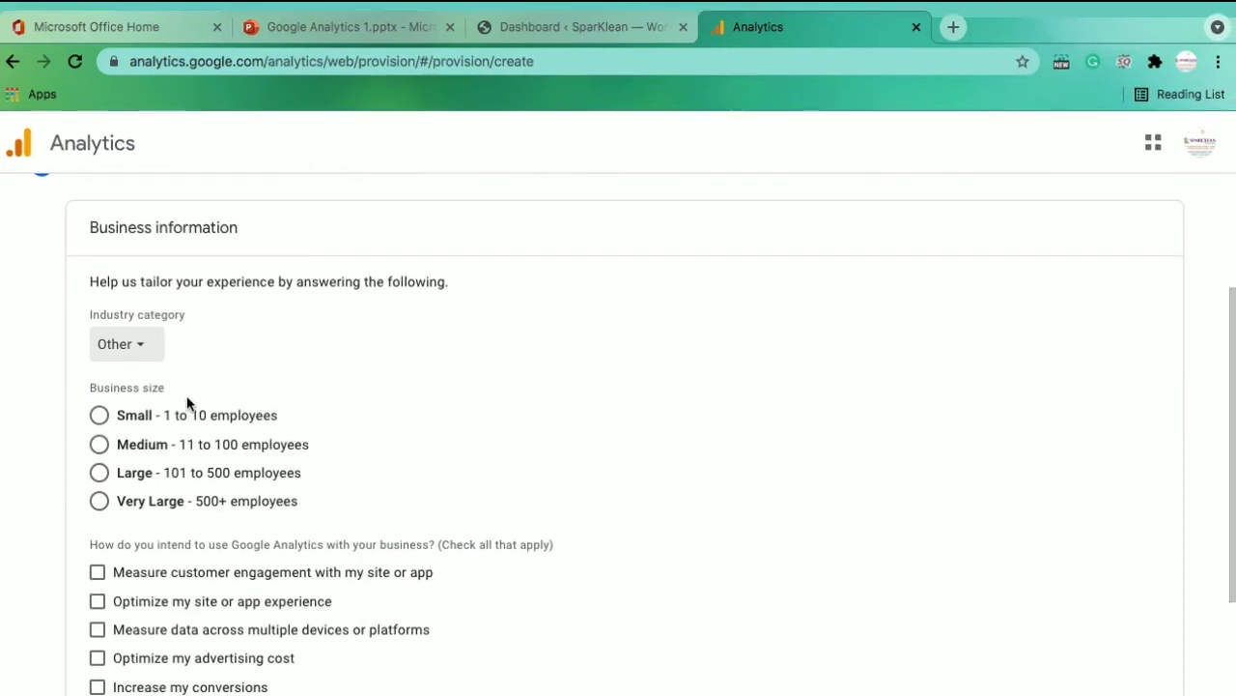
Set the business size to Small - 1 to 10 employees
{"action": "left_click", "coordinate": [100, 420]}
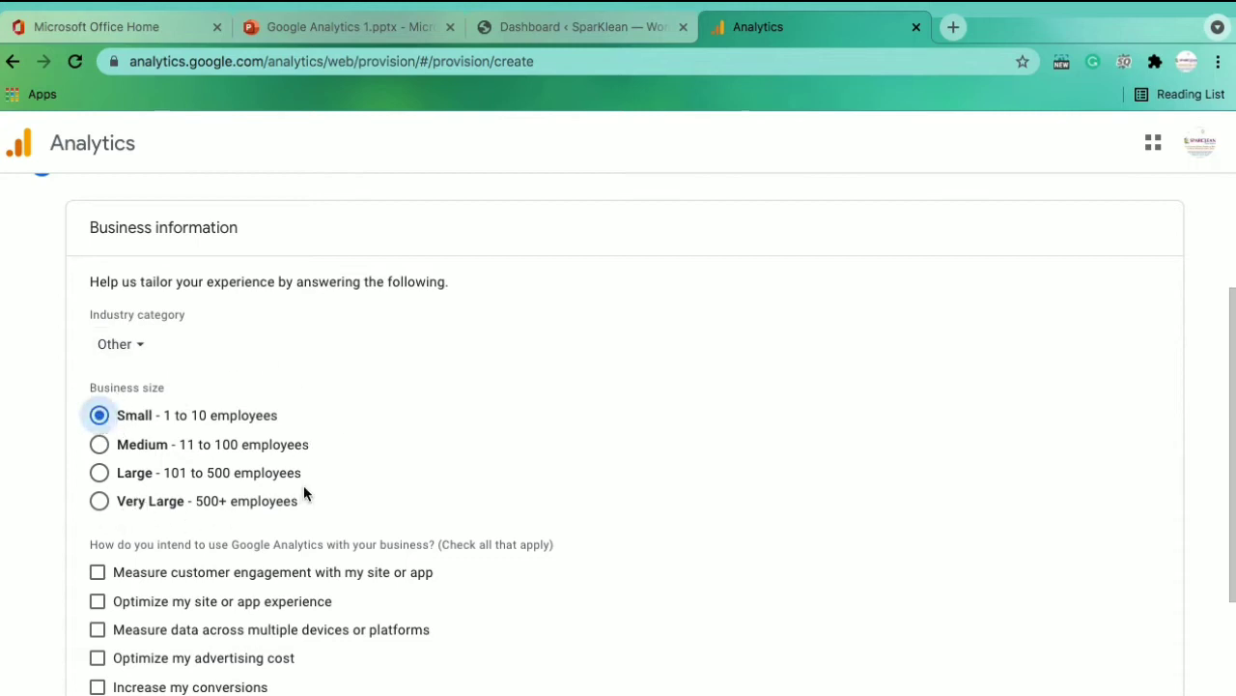
{"action": "key", "text": "Down"}
{"action": "key", "text": "Down"}
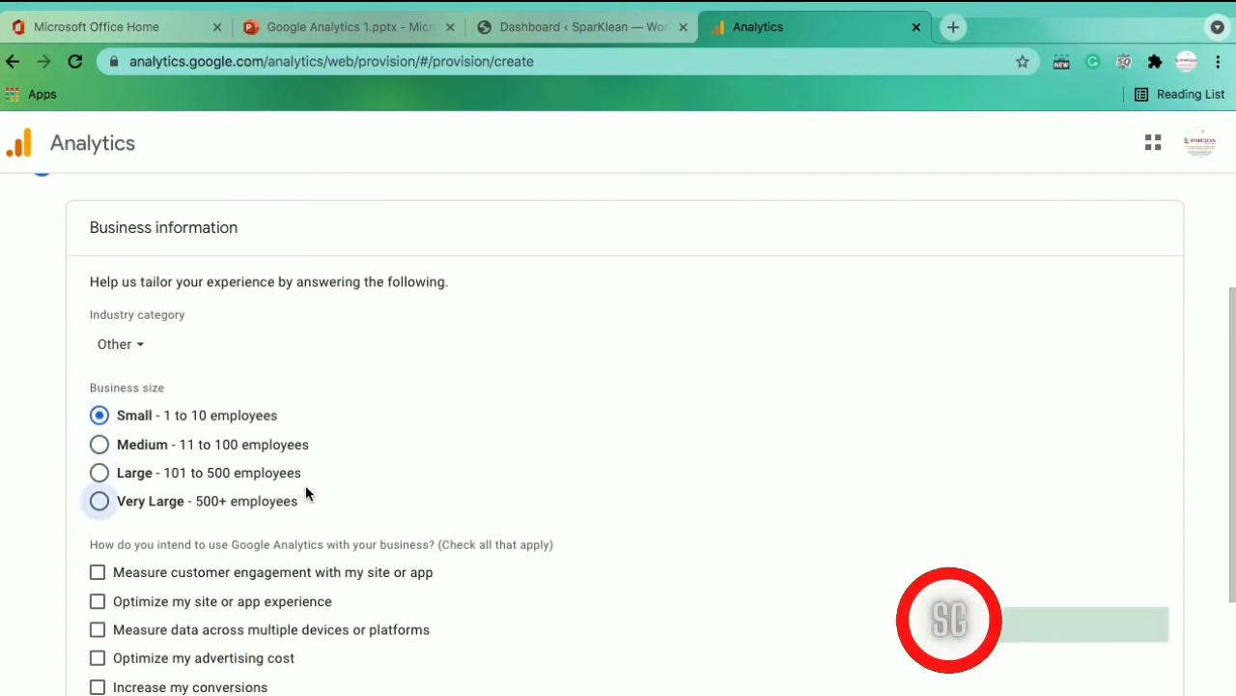
{"action": "left_click", "coordinate": [301, 497]}
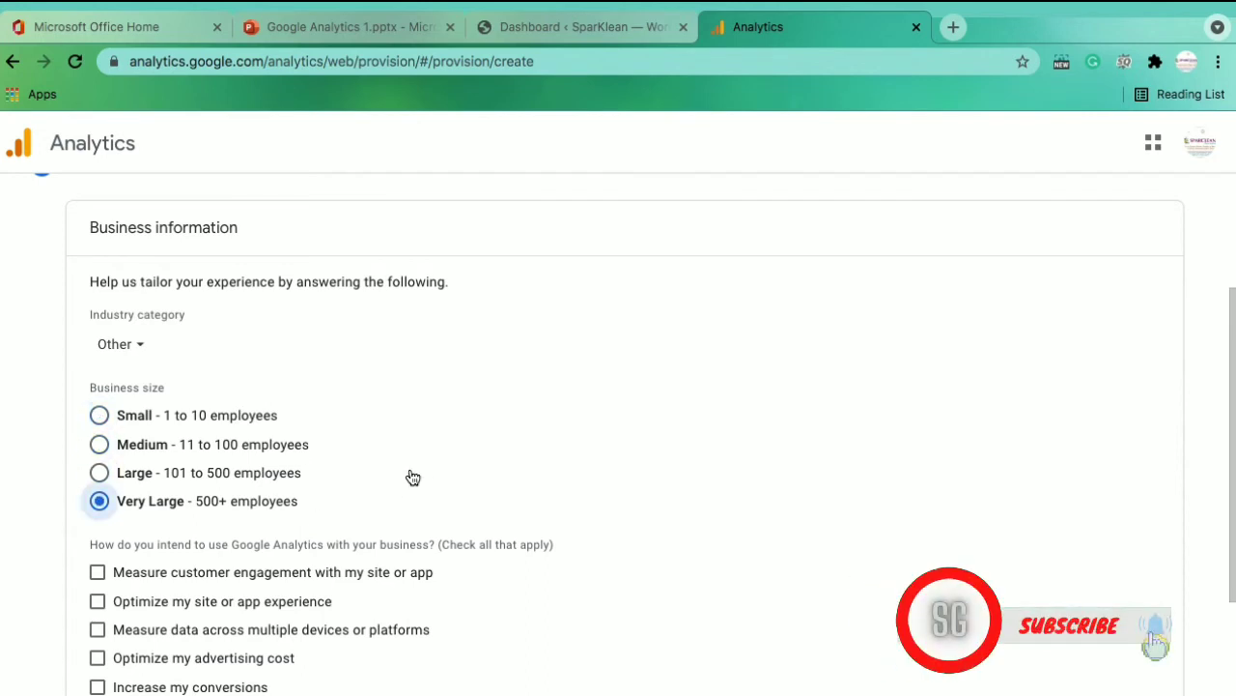
{"action": "left_click", "coordinate": [99, 416]}
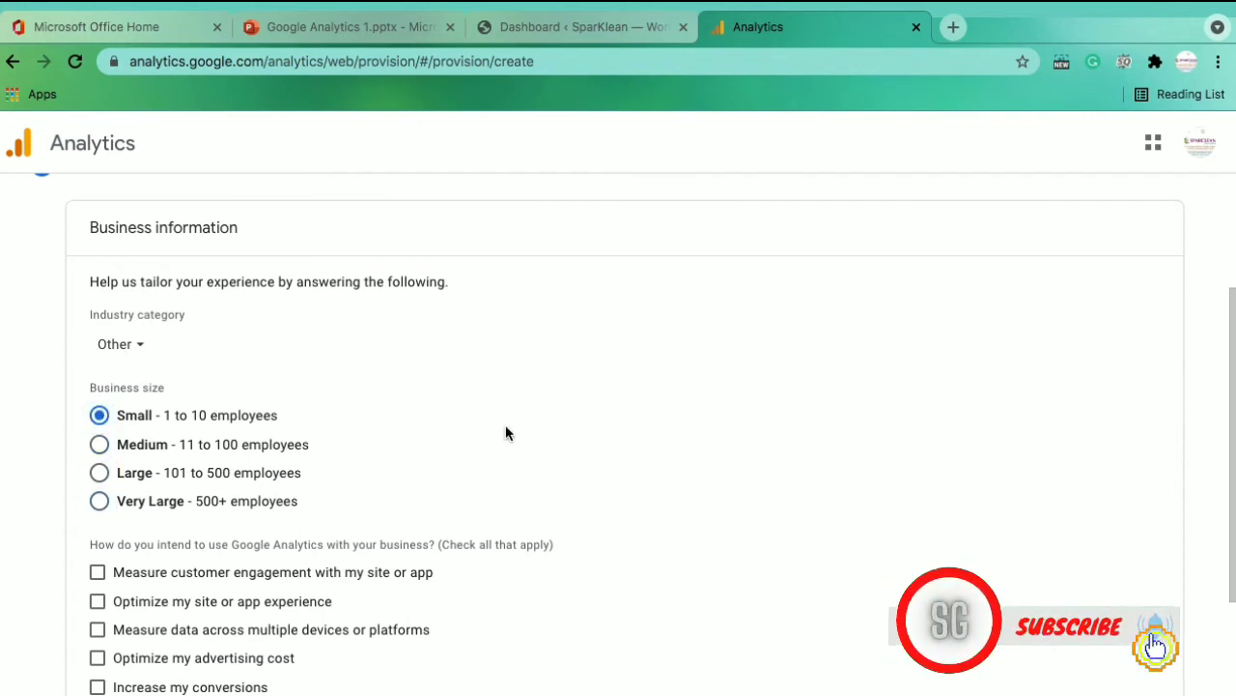
{"action": "scroll", "coordinate": [506, 424], "scroll_direction": "down", "scroll_amount": 1}
{"action": "scroll", "coordinate": [508, 433], "scroll_direction": "down", "scroll_amount": 4}
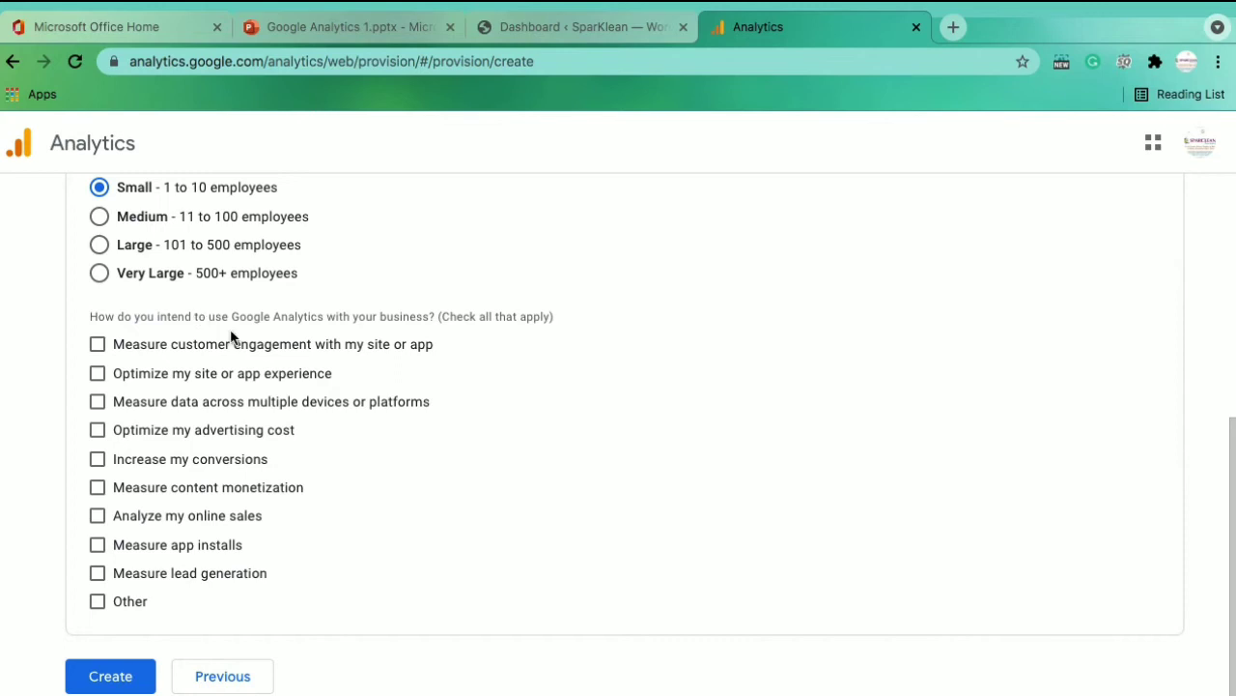
Check all ten intended uses, from customer engagement through lead generation and Other, then click Create
{"action": "left_click", "coordinate": [100, 346]}
{"action": "left_click", "coordinate": [100, 376]}
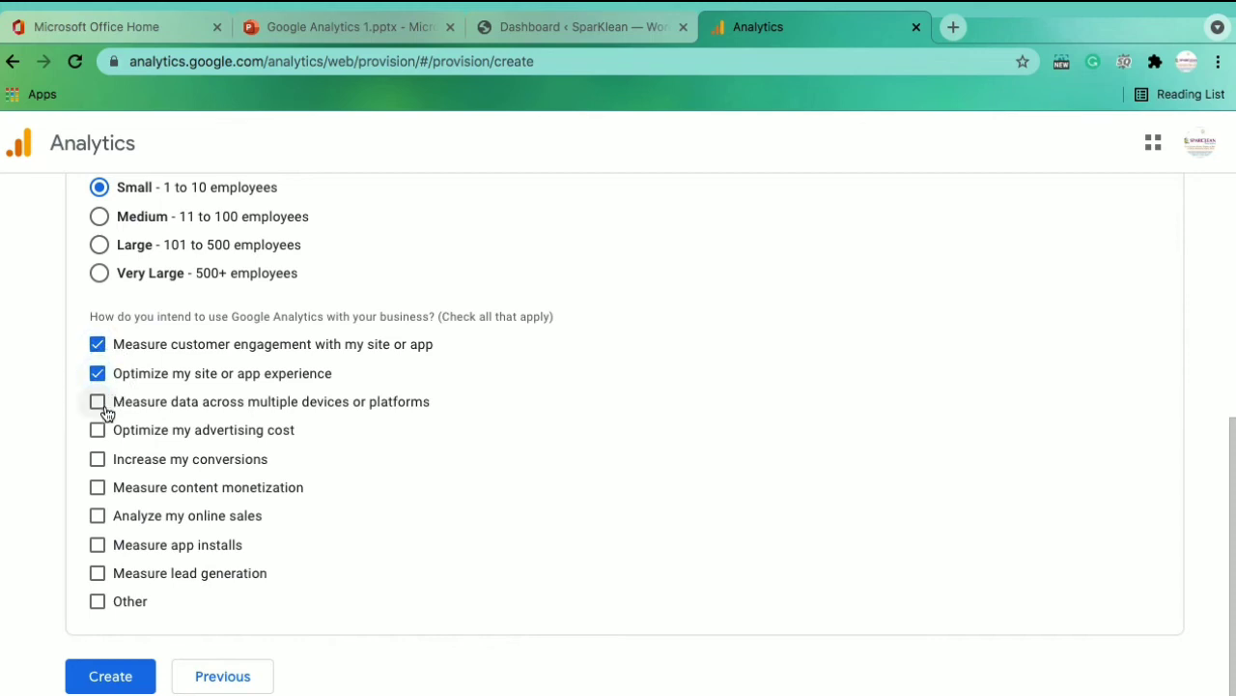
{"action": "left_click", "coordinate": [99, 404]}
{"action": "left_click", "coordinate": [98, 431]}
{"action": "left_click", "coordinate": [97, 460]}
{"action": "left_click", "coordinate": [97, 489]}
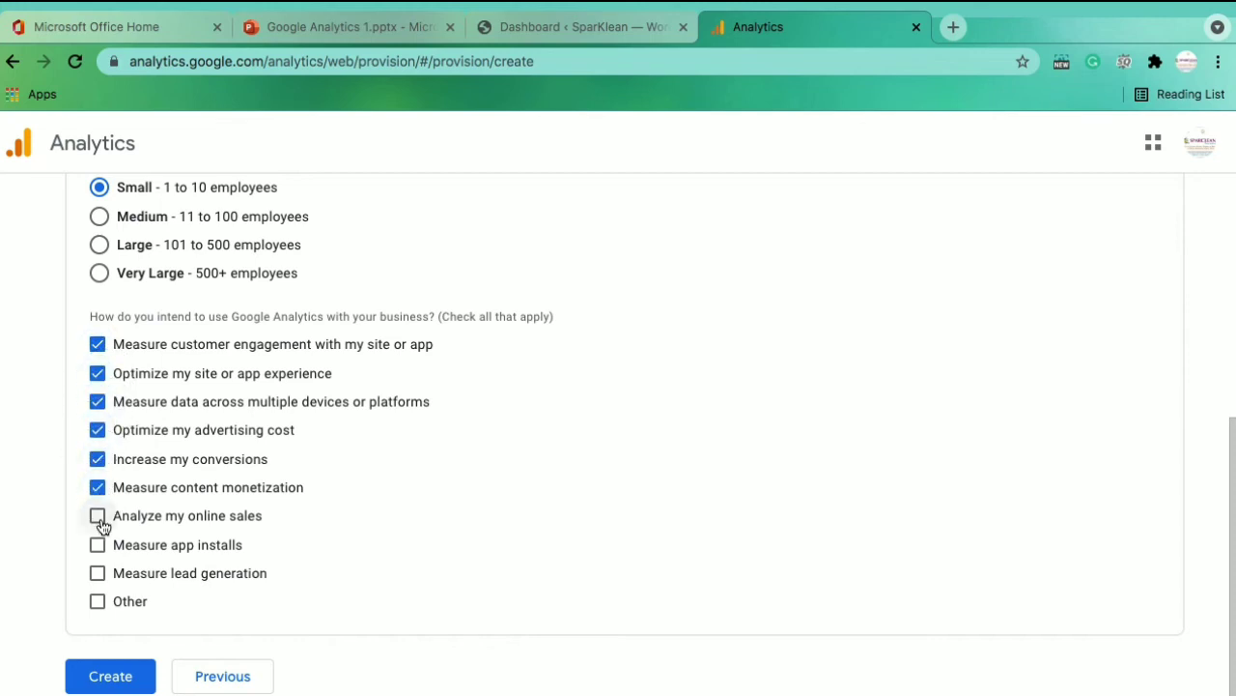
{"action": "left_click", "coordinate": [98, 517]}
{"action": "left_click", "coordinate": [97, 544]}
{"action": "left_click", "coordinate": [97, 571]}
{"action": "left_click", "coordinate": [97, 603]}
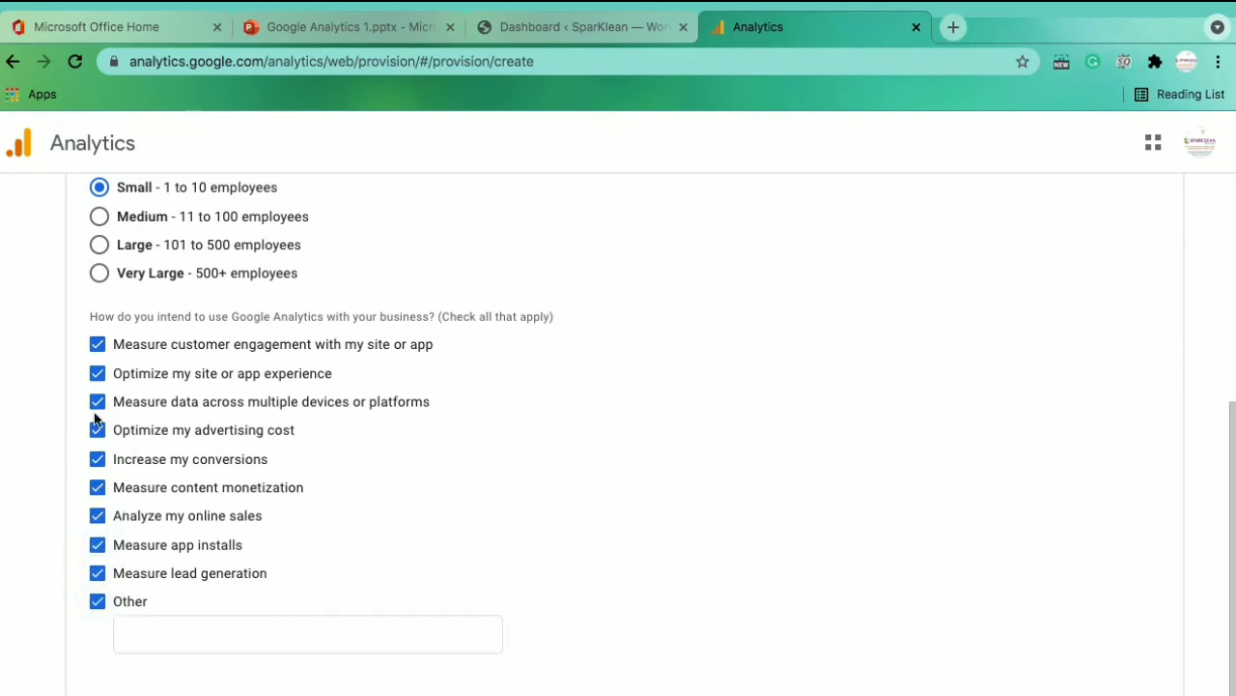
{"action": "scroll", "coordinate": [593, 470], "scroll_direction": "down", "scroll_amount": 1}
{"action": "scroll", "coordinate": [593, 470], "scroll_direction": "down", "scroll_amount": 1}
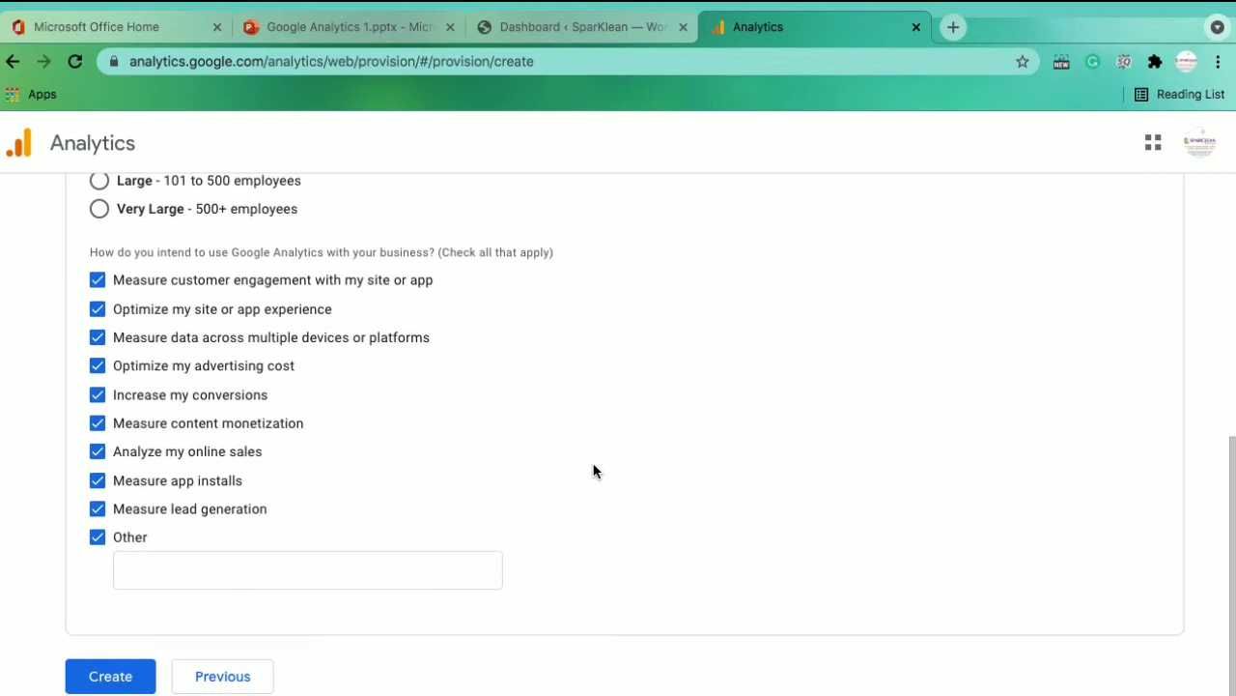
{"action": "left_click", "coordinate": [106, 681]}
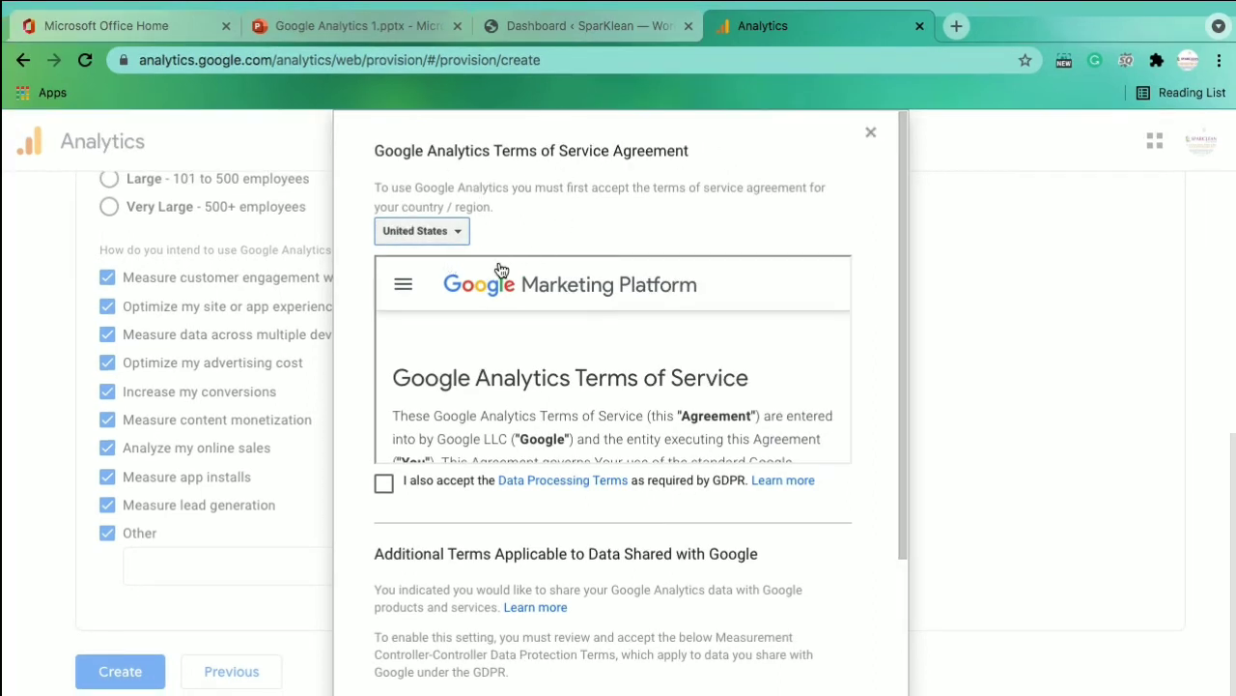
Set the Terms of Service country to India
{"action": "left_click", "coordinate": [459, 235]}
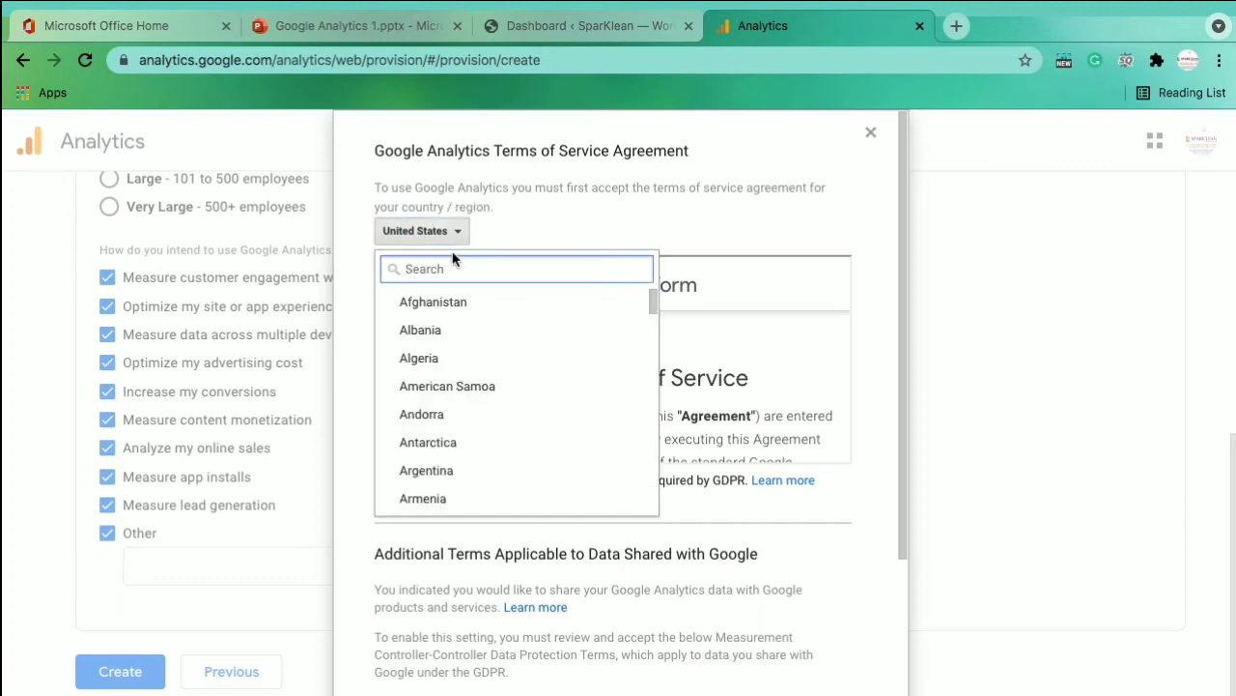
{"action": "type", "text": "indi"}
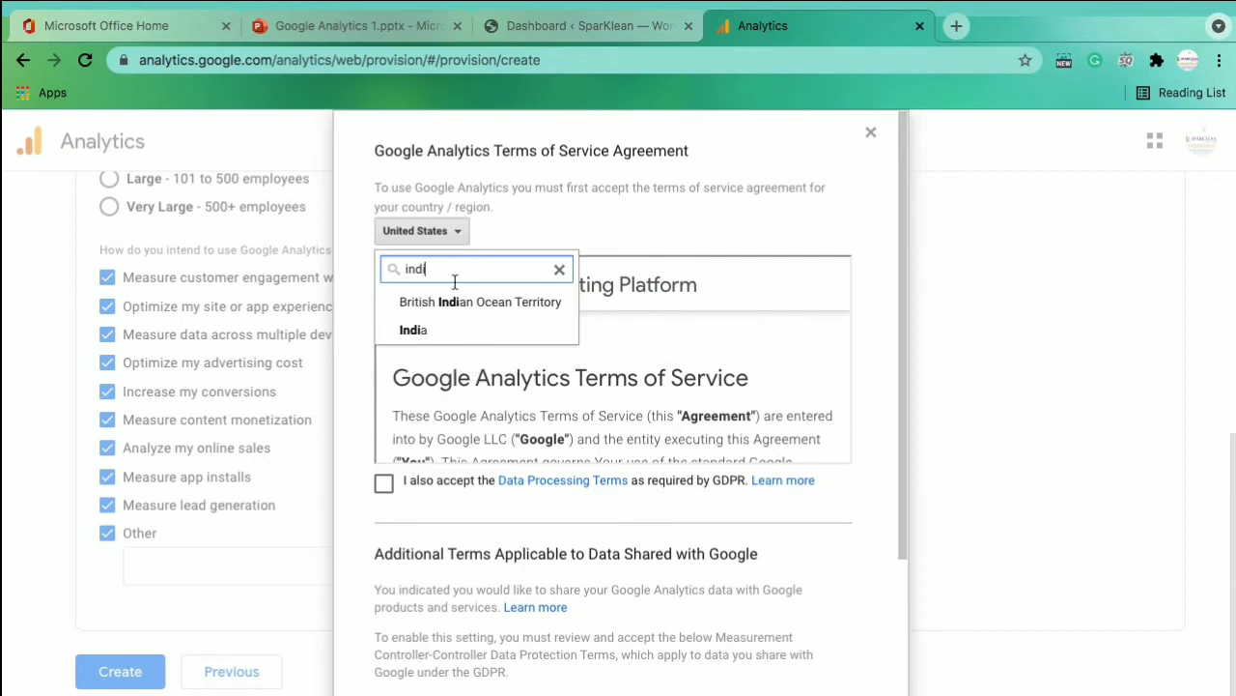
{"action": "left_click", "coordinate": [416, 331]}
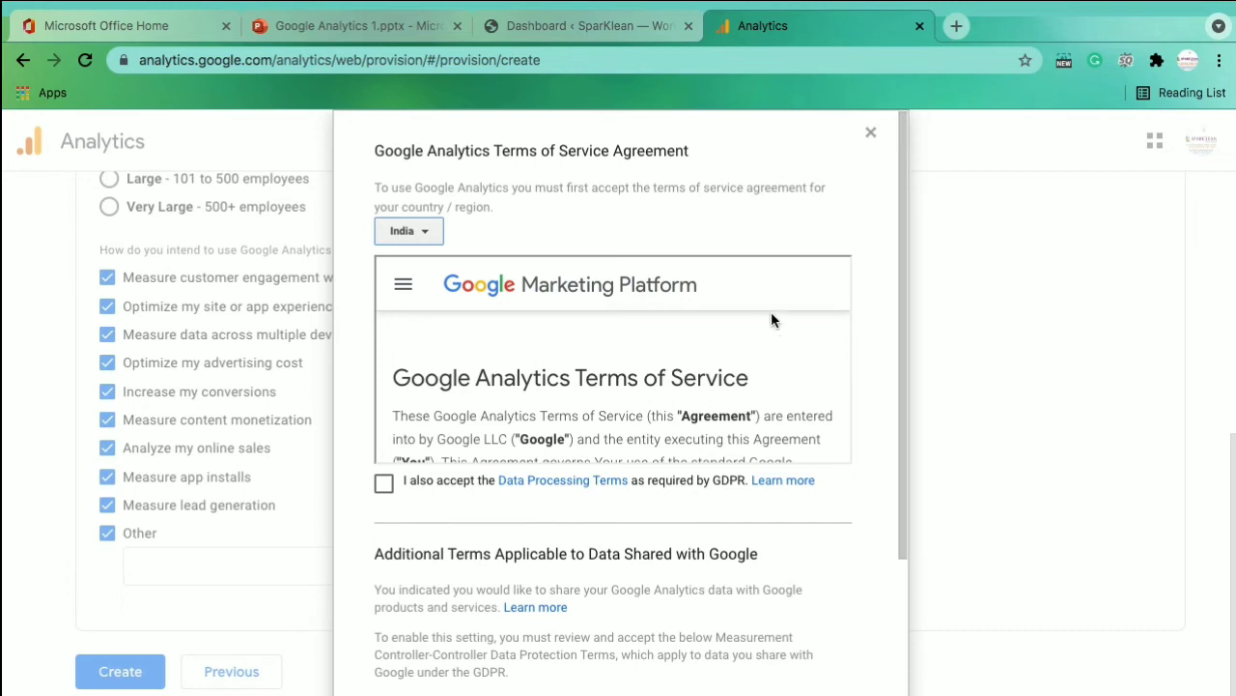
Accept the GDPR Data Processing and Controller-Controller Data Protection Terms, then I Accept
{"action": "mouse_move", "coordinate": [898, 281]}
{"action": "left_mouse_down"}
{"action": "mouse_move", "coordinate": [897, 323]}
{"action": "mouse_move", "coordinate": [898, 280]}
{"action": "left_mouse_up"}
{"action": "scroll", "coordinate": [723, 384], "scroll_direction": "down", "scroll_amount": 12}
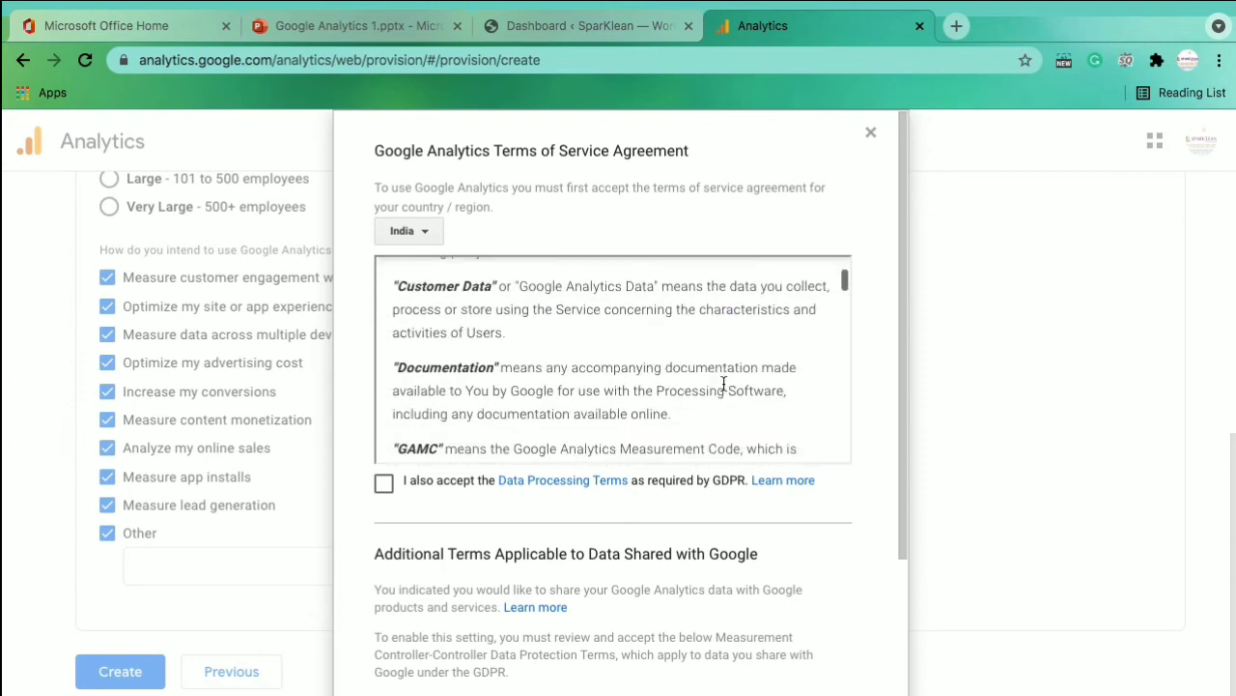
{"action": "scroll", "coordinate": [724, 383], "scroll_direction": "down", "scroll_amount": 12}
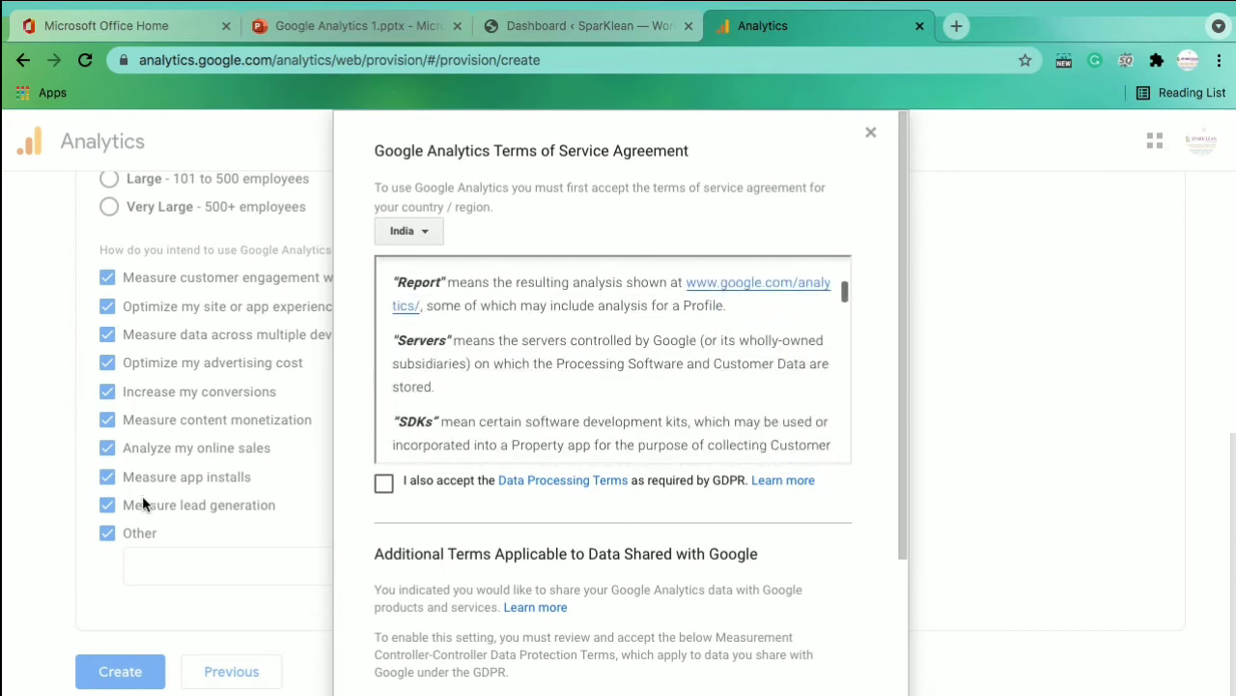
{"action": "left_click", "coordinate": [385, 488]}
{"action": "scroll", "coordinate": [561, 526], "scroll_direction": "down", "scroll_amount": 1}
{"action": "scroll", "coordinate": [561, 525], "scroll_direction": "down", "scroll_amount": 3}
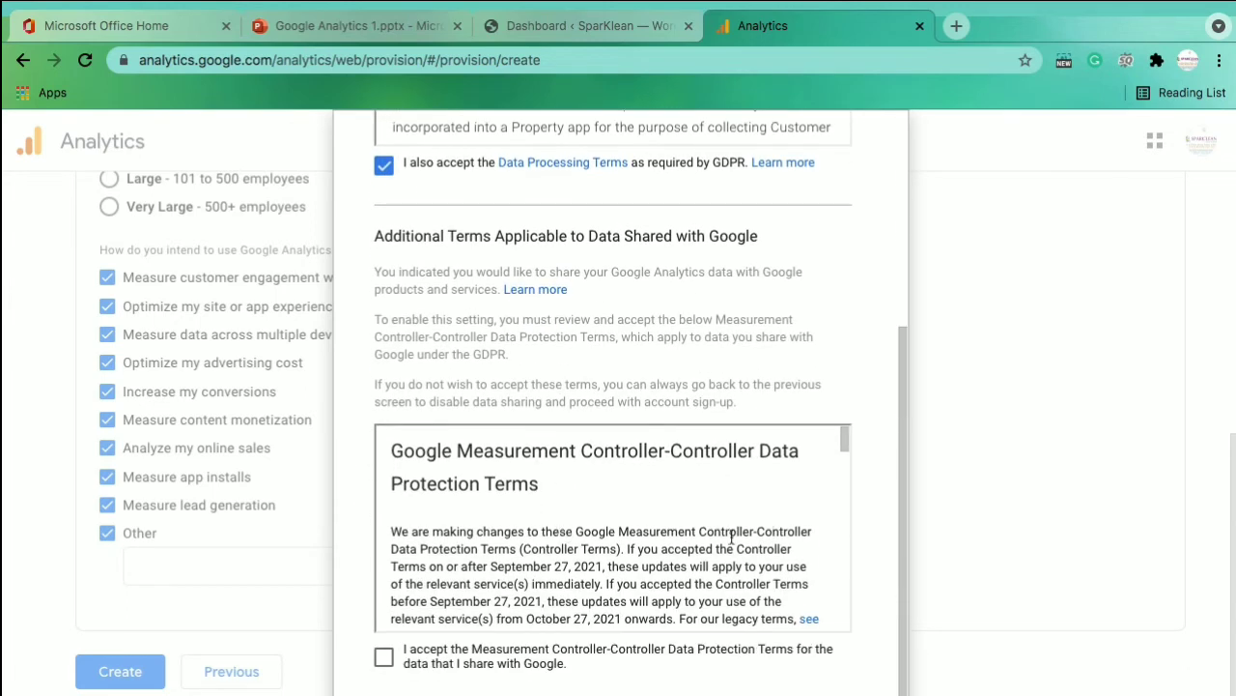
{"action": "left_click", "coordinate": [383, 657]}
{"action": "left_click", "coordinate": [413, 693]}
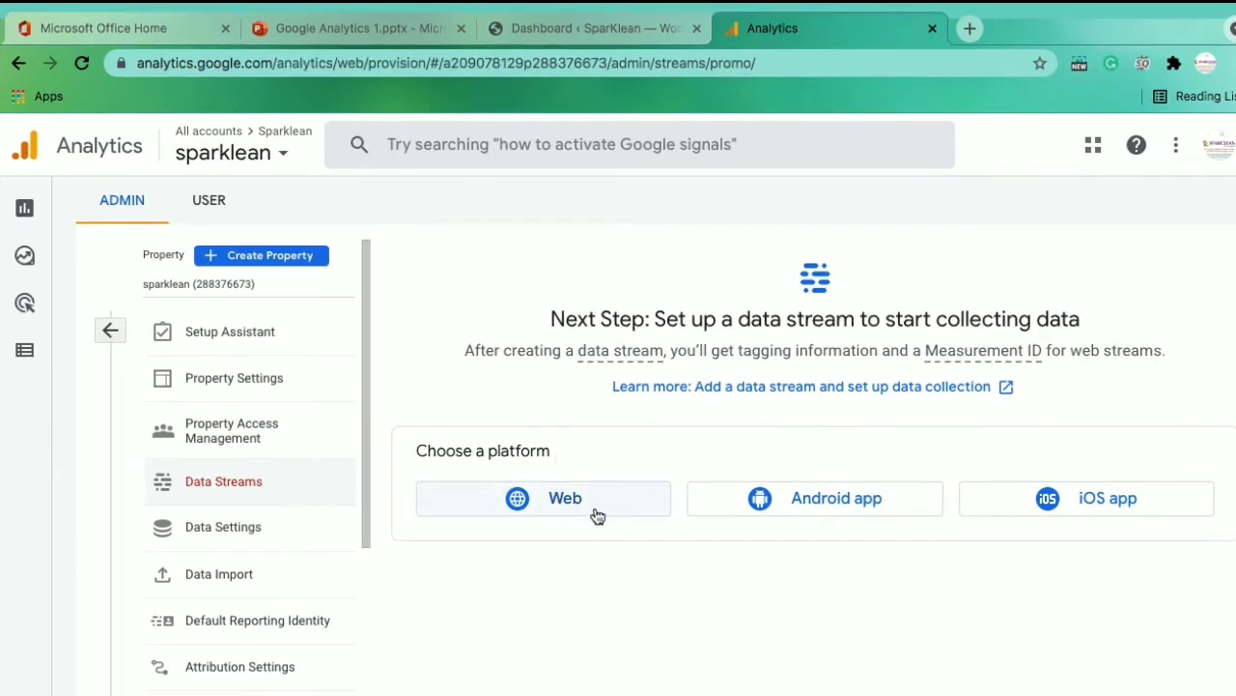
{"action": "left_click_drag", "start_coordinate": [553, 452], "coordinate": [414, 459]}
{"action": "left_click", "coordinate": [618, 460]}
{"action": "left_click", "coordinate": [560, 502]}
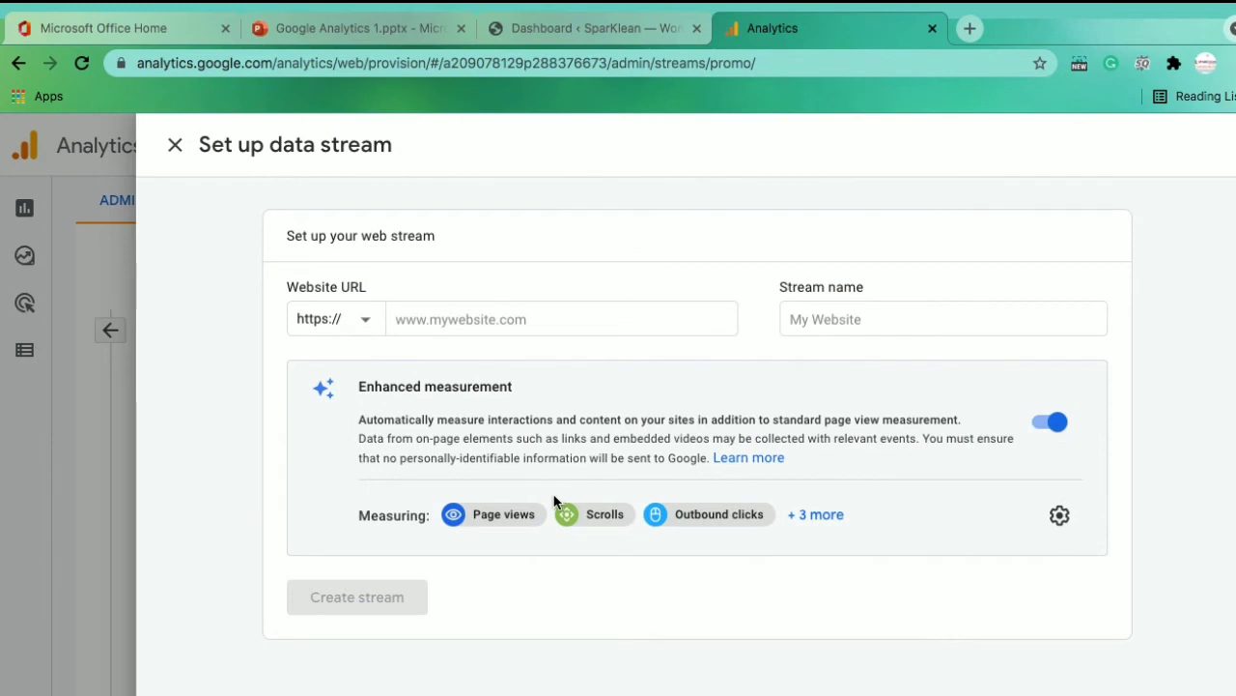
{"action": "left_click", "coordinate": [423, 320]}
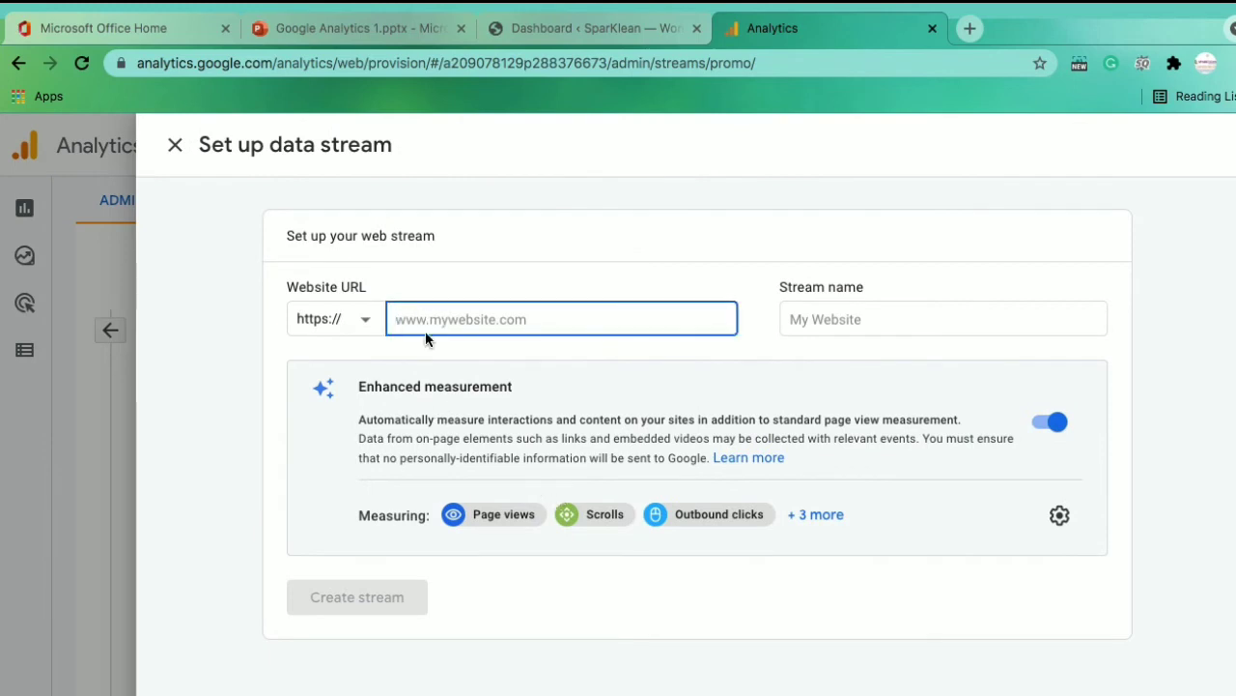
{"action": "left_click", "coordinate": [376, 347]}
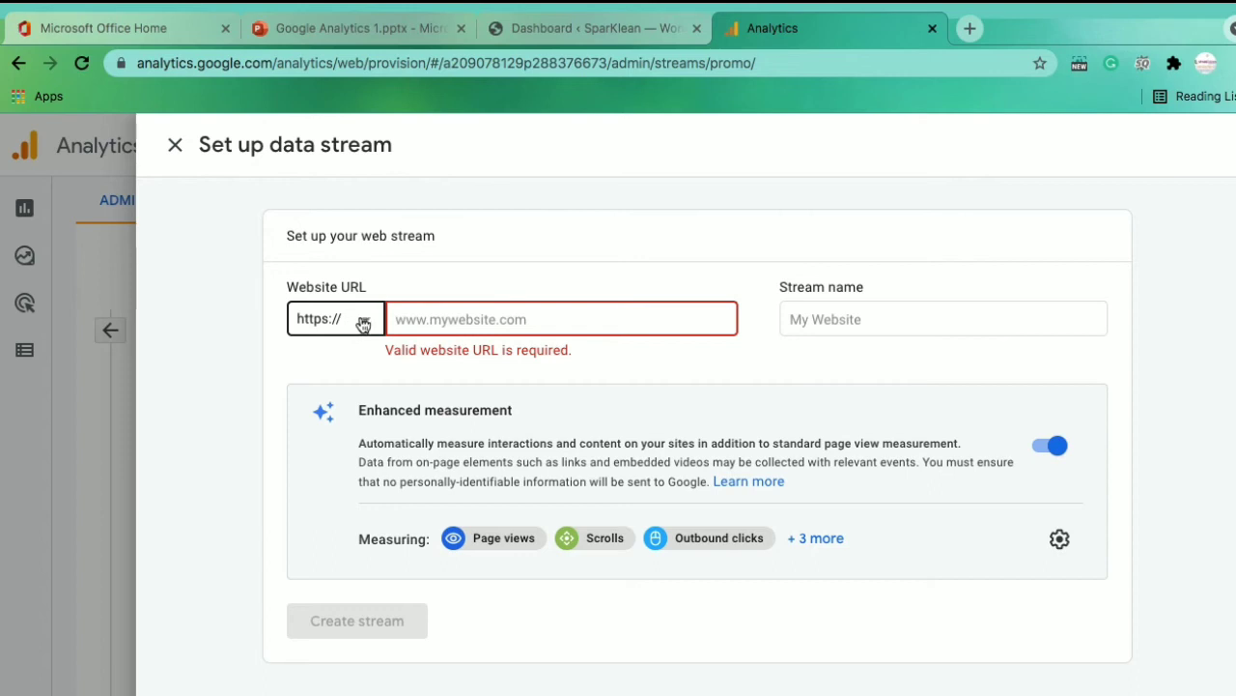
{"action": "left_click", "coordinate": [362, 321]}
{"action": "left_click", "coordinate": [356, 334]}
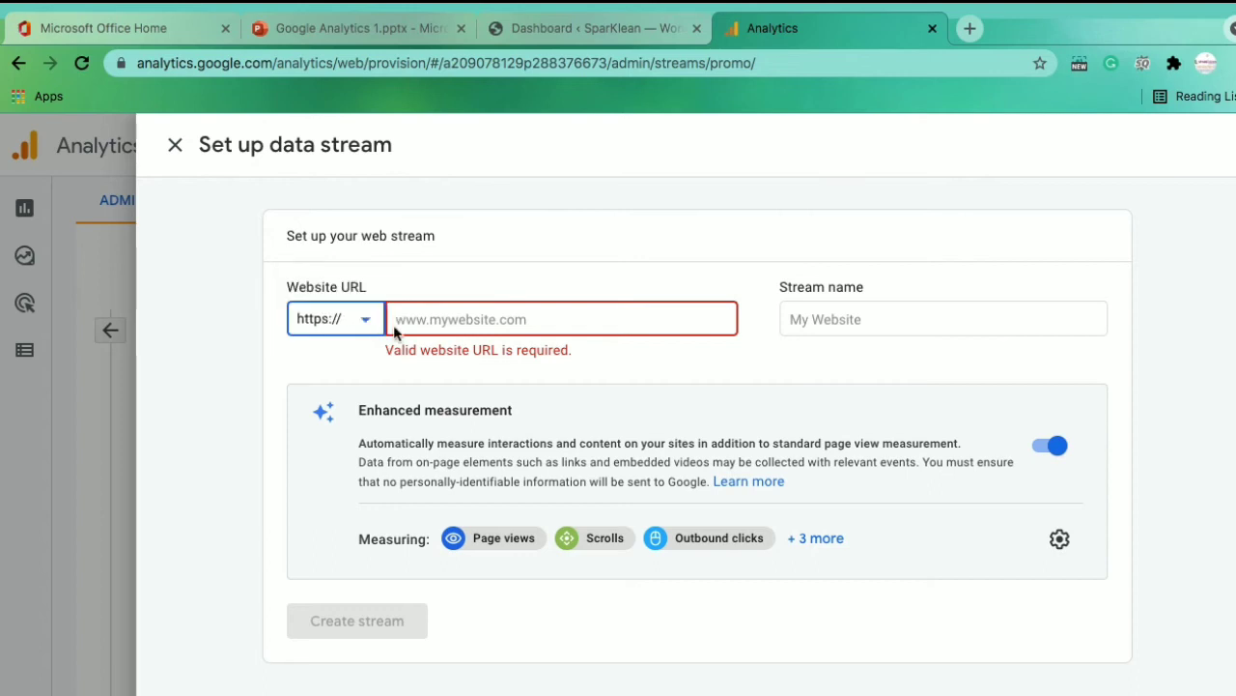
{"action": "left_click", "coordinate": [396, 321]}
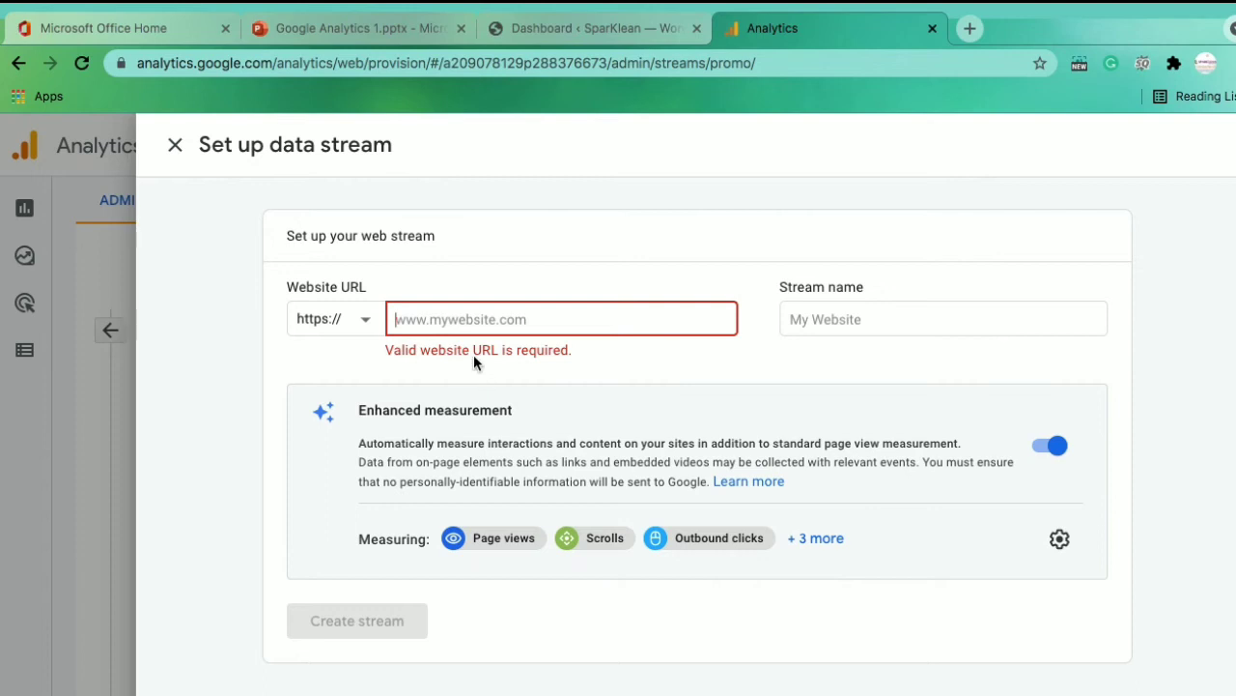
{"action": "type", "text": "ww"}
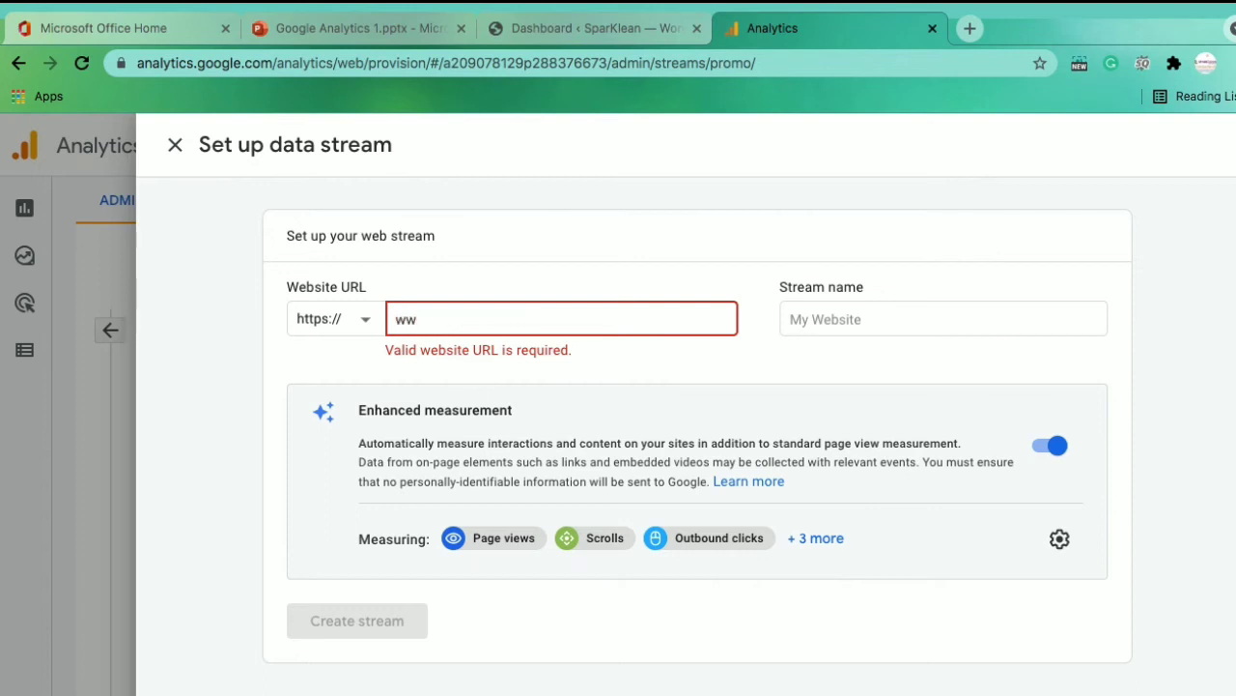
{"action": "type", "text": "w.sp"}
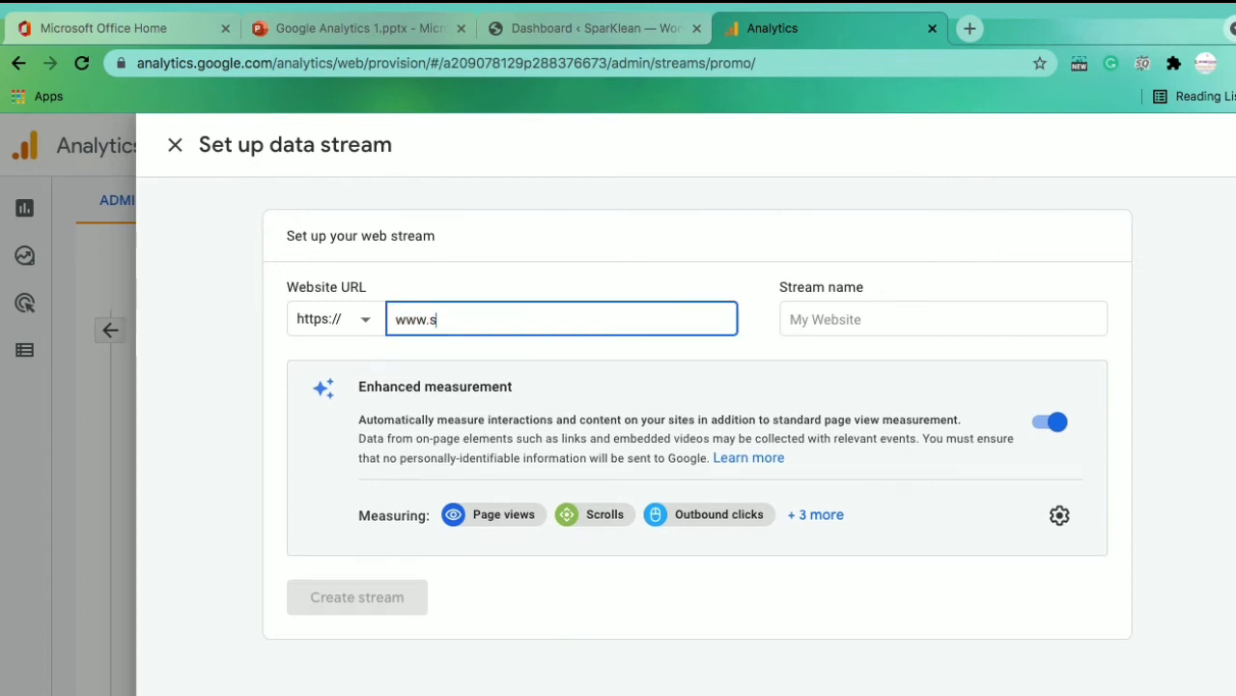
{"action": "key", "text": "BackSpace"}
{"action": "type", "text": "parklean.in"}
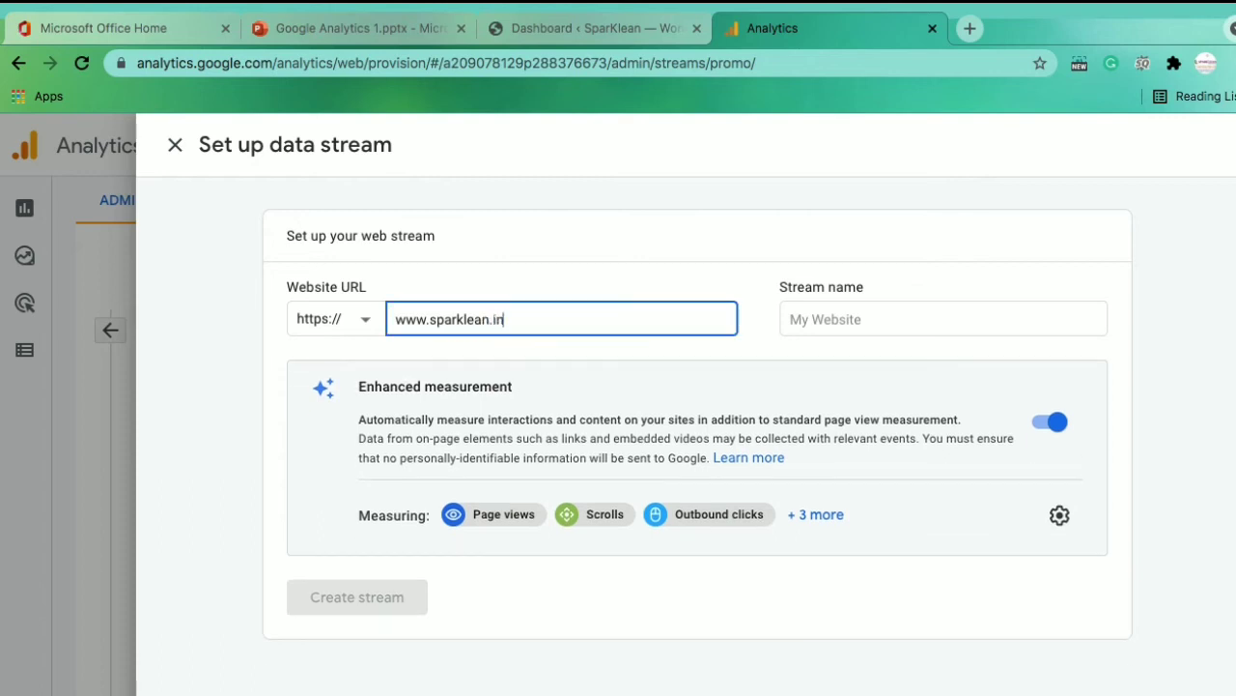
Name the web stream Sparklean
{"action": "left_click", "coordinate": [797, 317]}
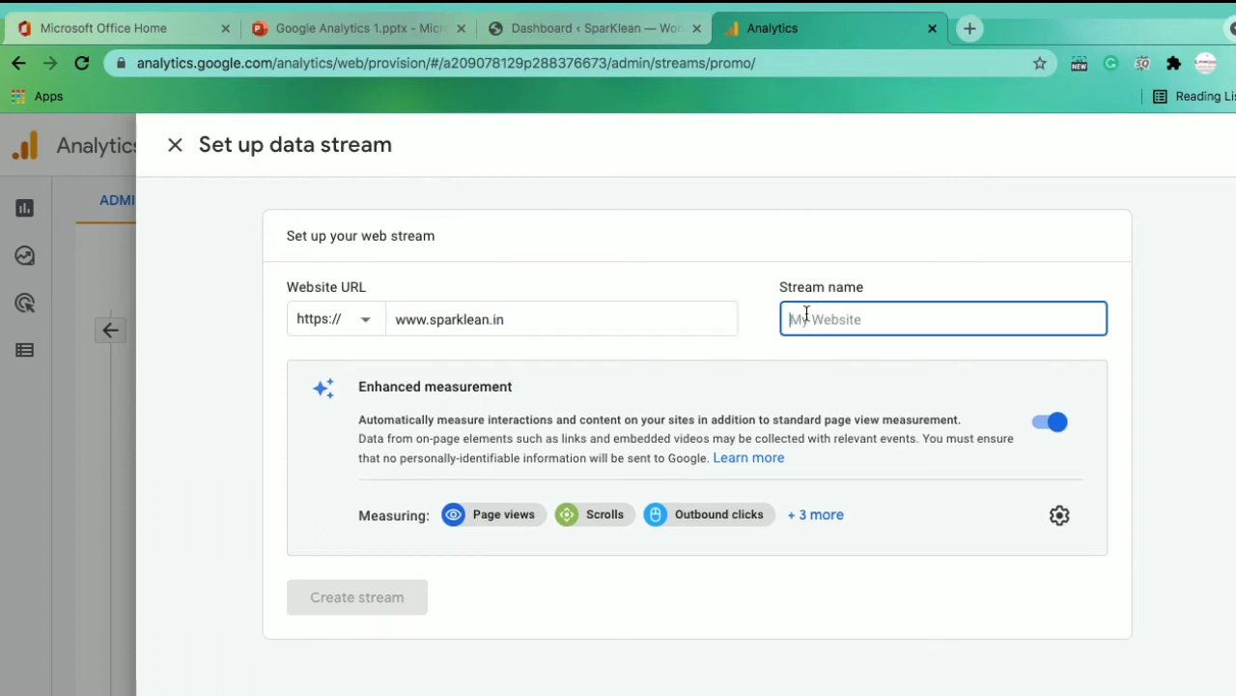
{"action": "type", "text": "Sparklean"}
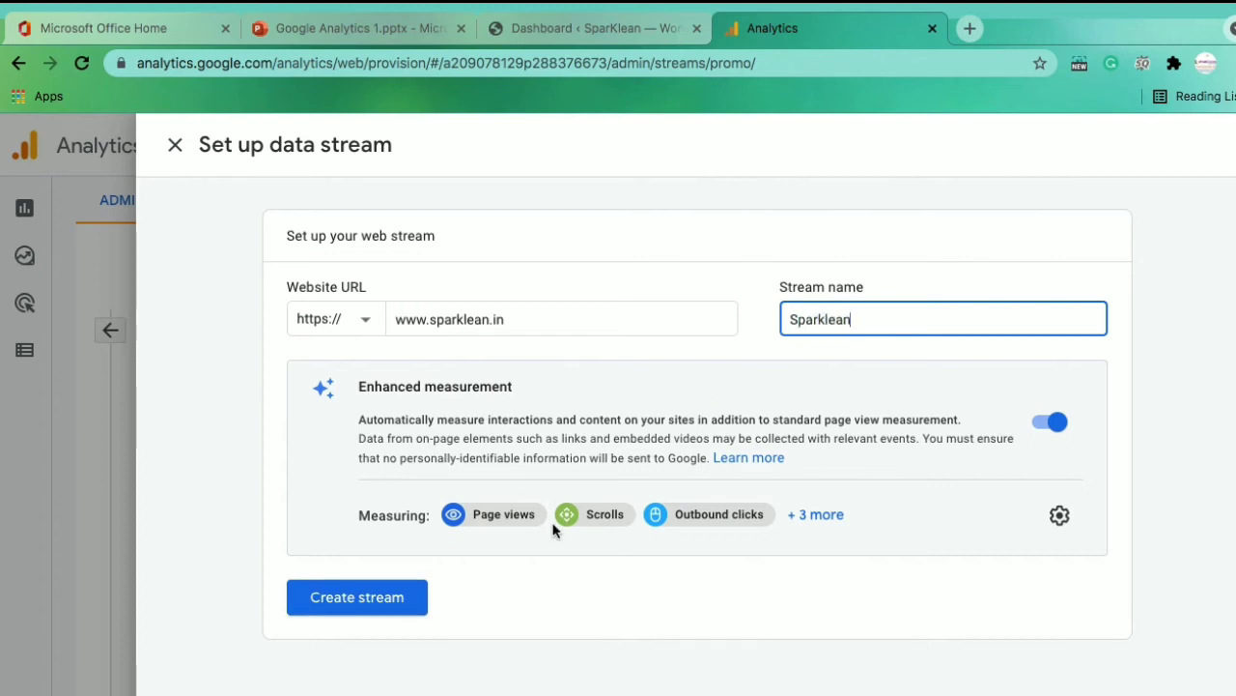
{"action": "left_click", "coordinate": [549, 584]}
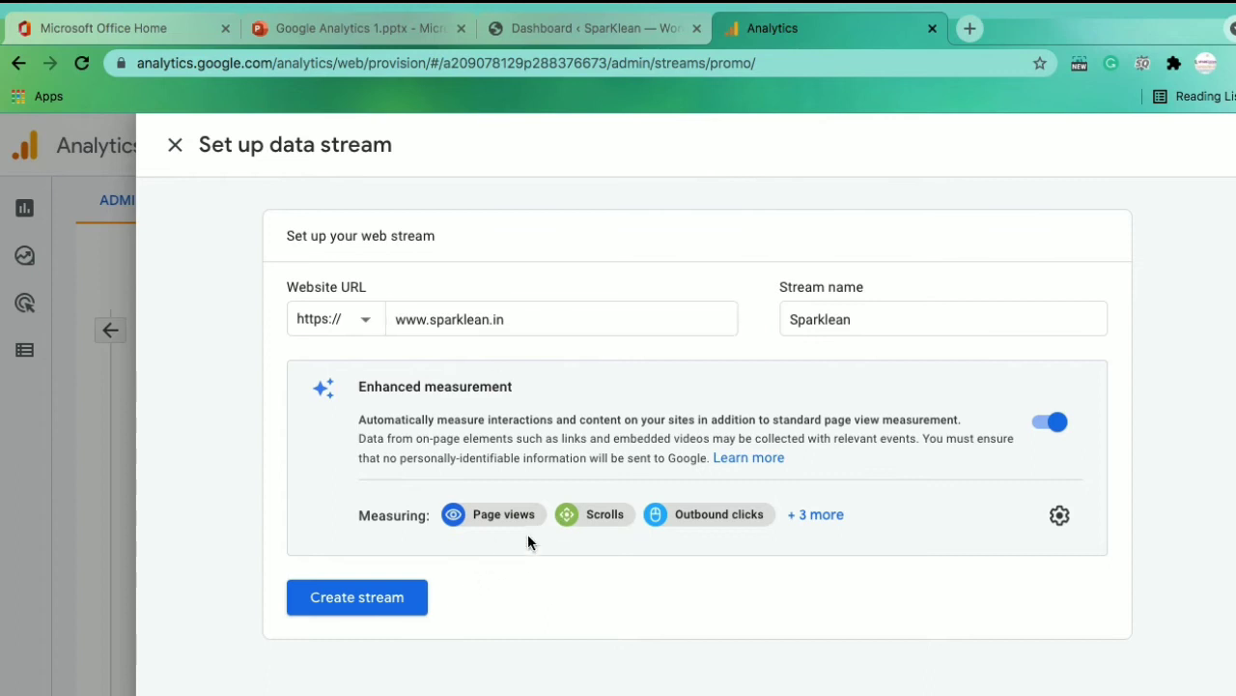
Create the Sparklean web stream and dismiss the Measurement ID callout
{"action": "left_click", "coordinate": [355, 601]}
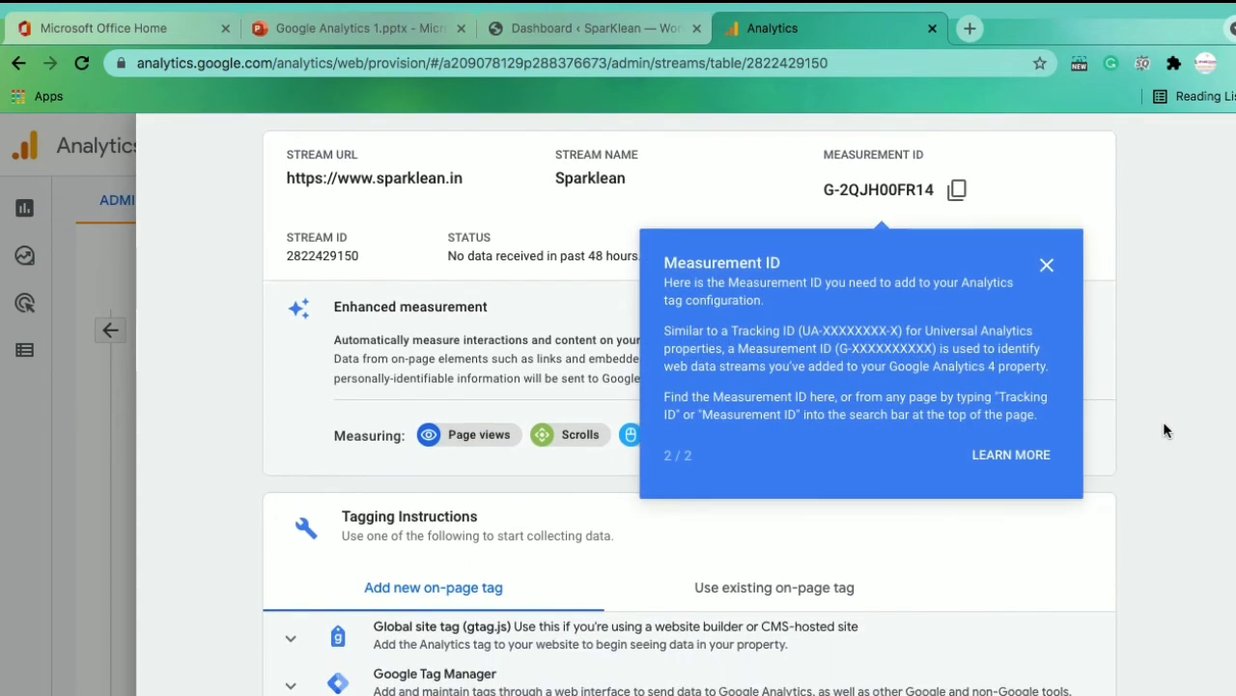
{"action": "left_click", "coordinate": [1047, 266]}
{"action": "scroll", "coordinate": [1164, 400], "scroll_direction": "down", "scroll_amount": 3}
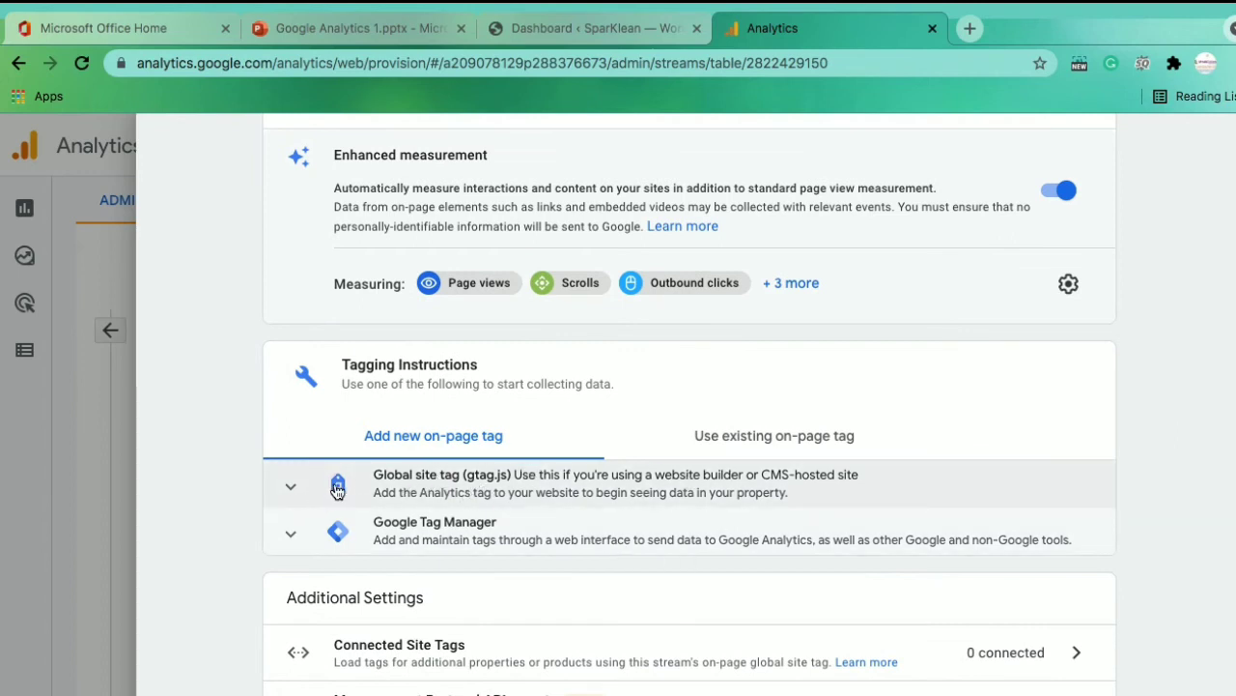
Expand Global site tag (gtag.js) and copy its code snippet
{"action": "left_click", "coordinate": [375, 478]}
{"action": "left_click_drag", "start_coordinate": [375, 478], "coordinate": [551, 488]}
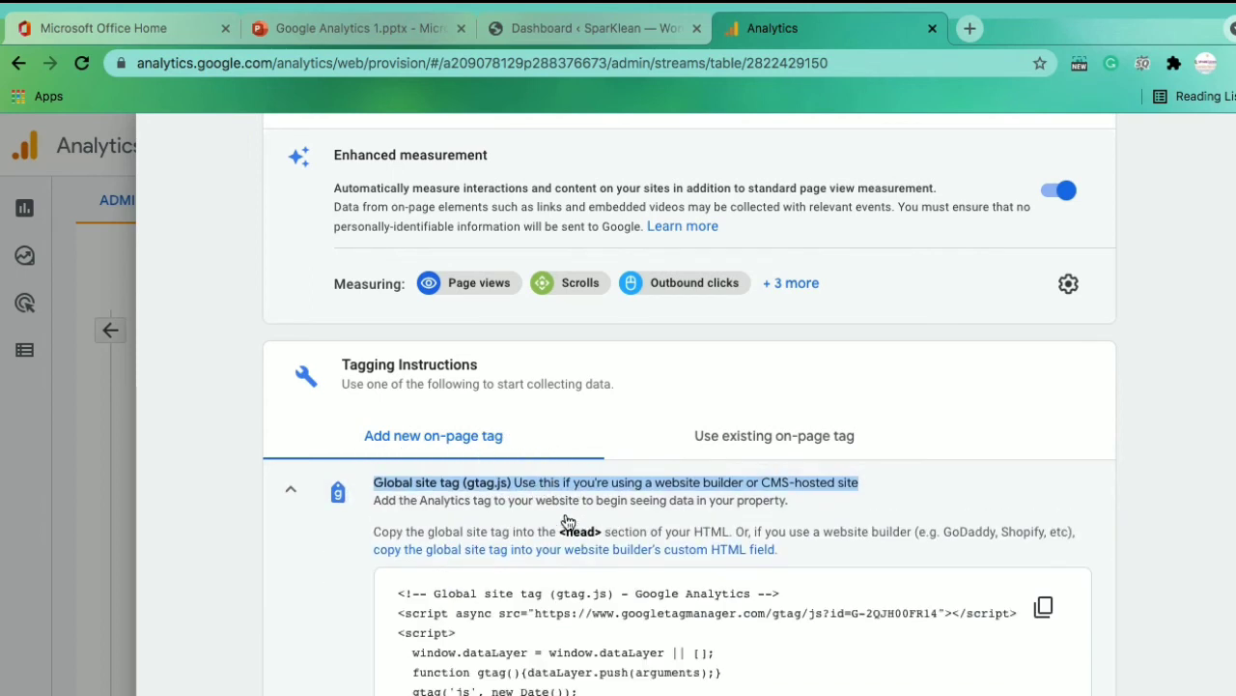
{"action": "left_click", "coordinate": [543, 503]}
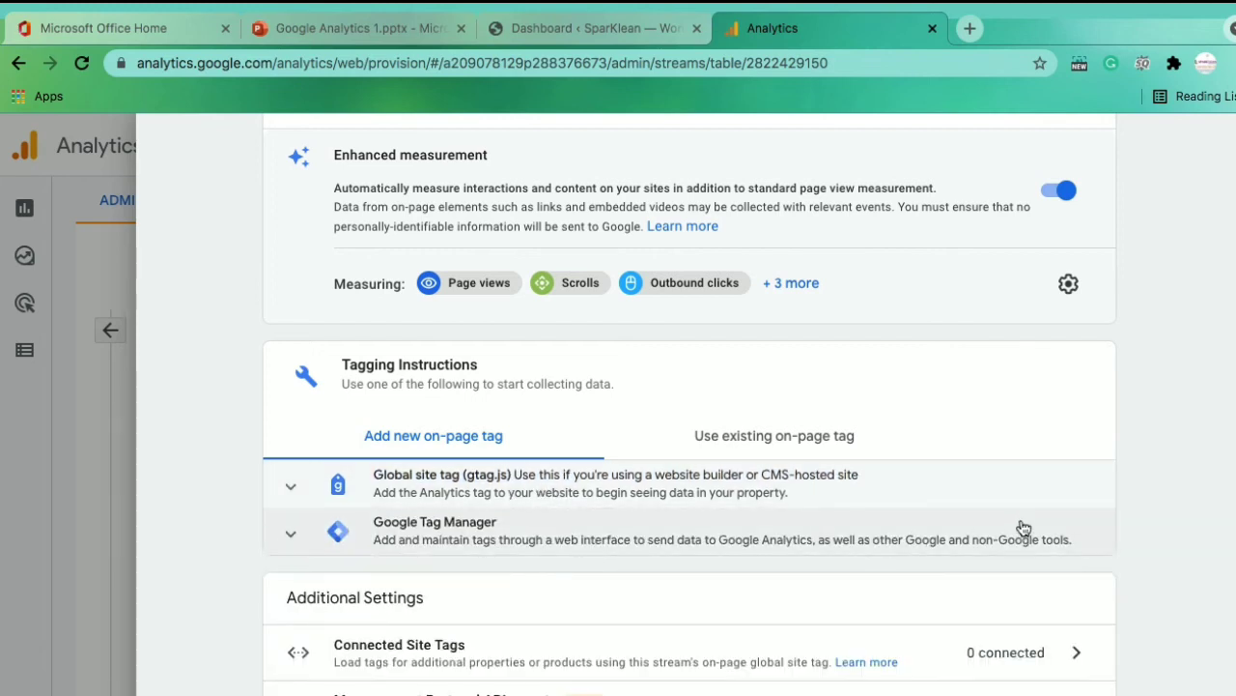
{"action": "left_click", "coordinate": [549, 486]}
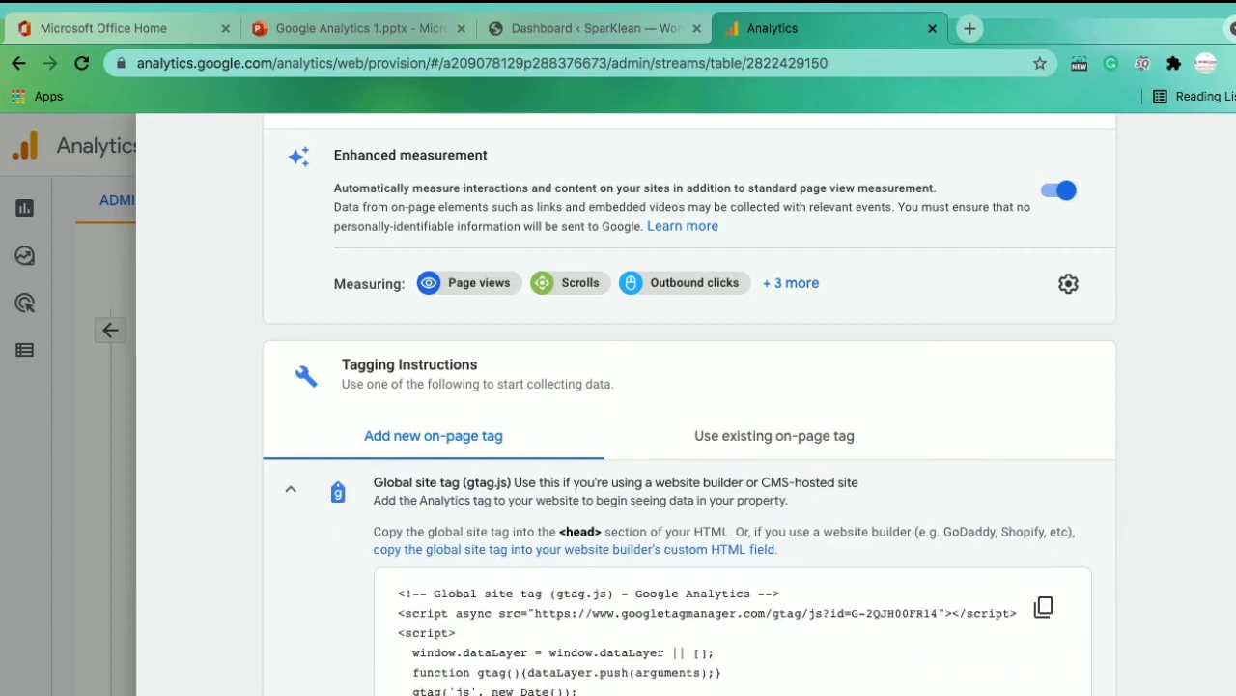
{"action": "scroll", "coordinate": [690, 406], "scroll_direction": "down", "scroll_amount": 3}
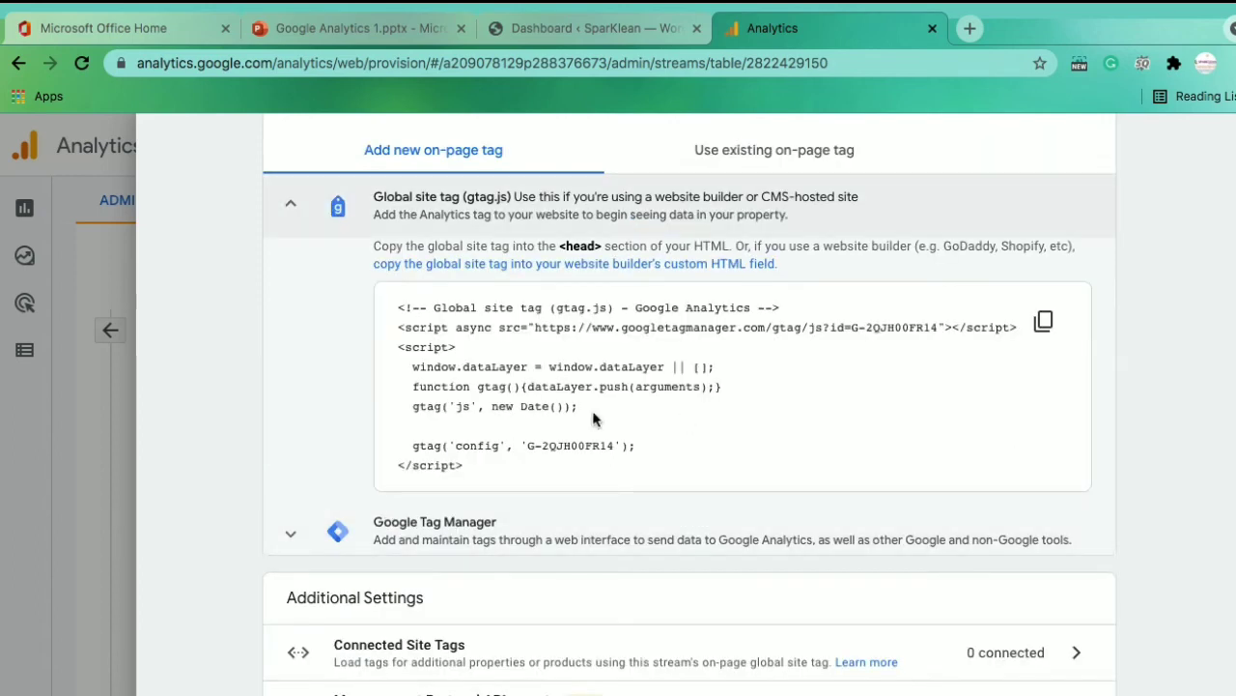
{"action": "left_click", "coordinate": [1052, 322]}
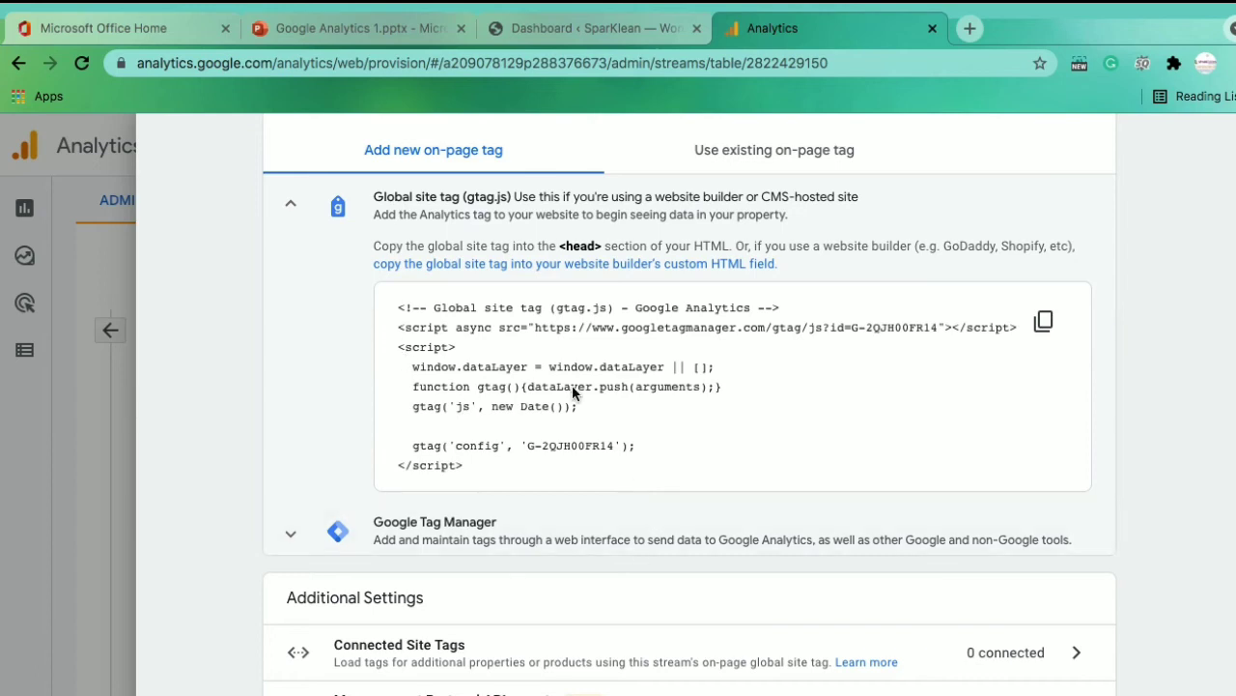
Switch to the 'Dashboard ‹ SparkLean — WordPress' browser tab
{"action": "left_click", "coordinate": [565, 27]}
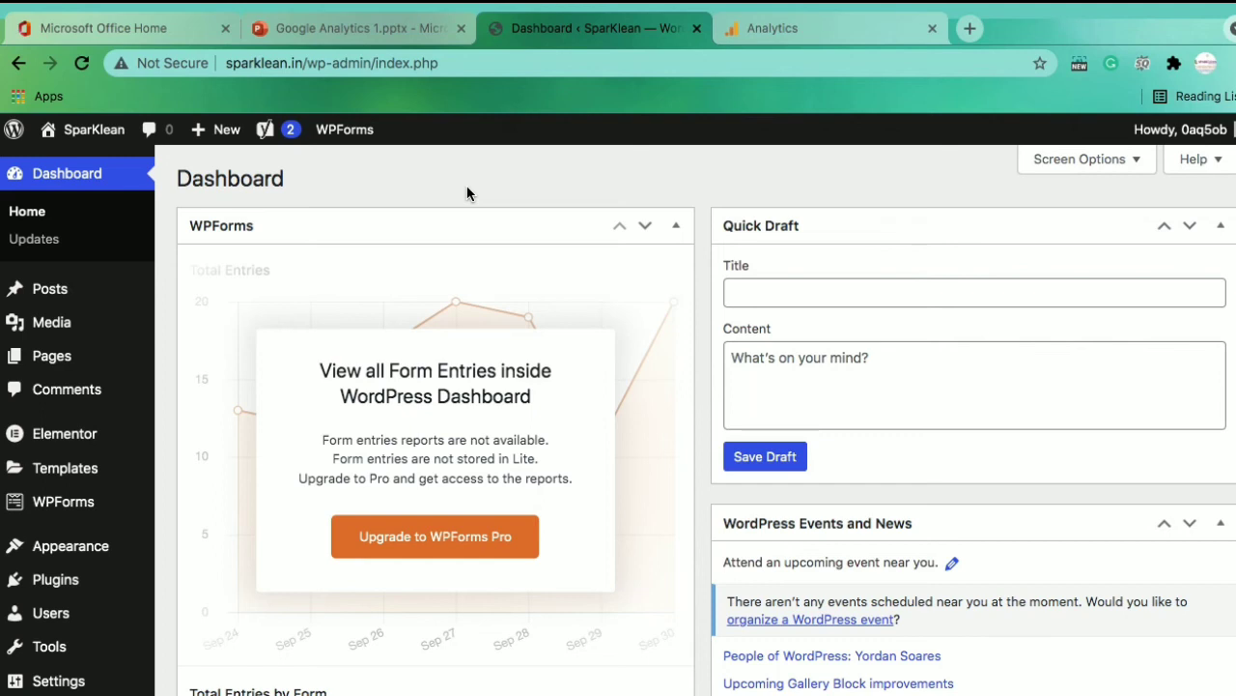
{"action": "mouse_move", "coordinate": [96, 551]}
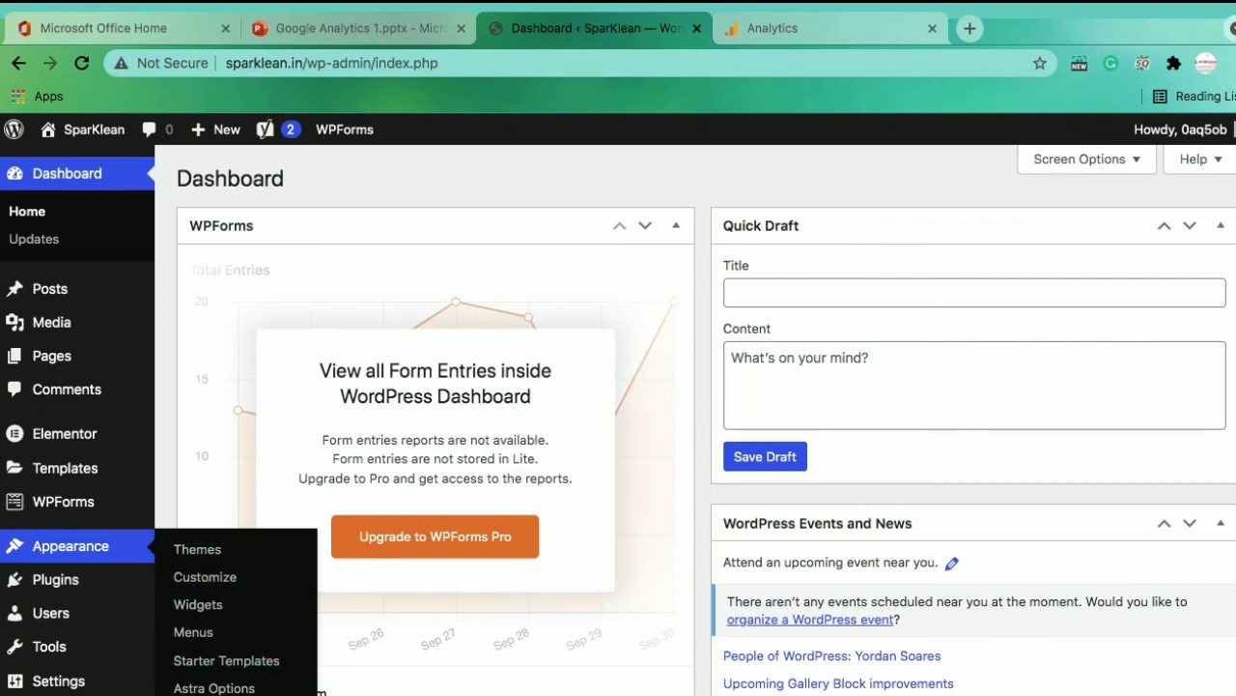
Open the Astra theme's header.php from the Theme Files list in Appearance > Theme Editor
{"action": "left_click", "coordinate": [214, 687]}
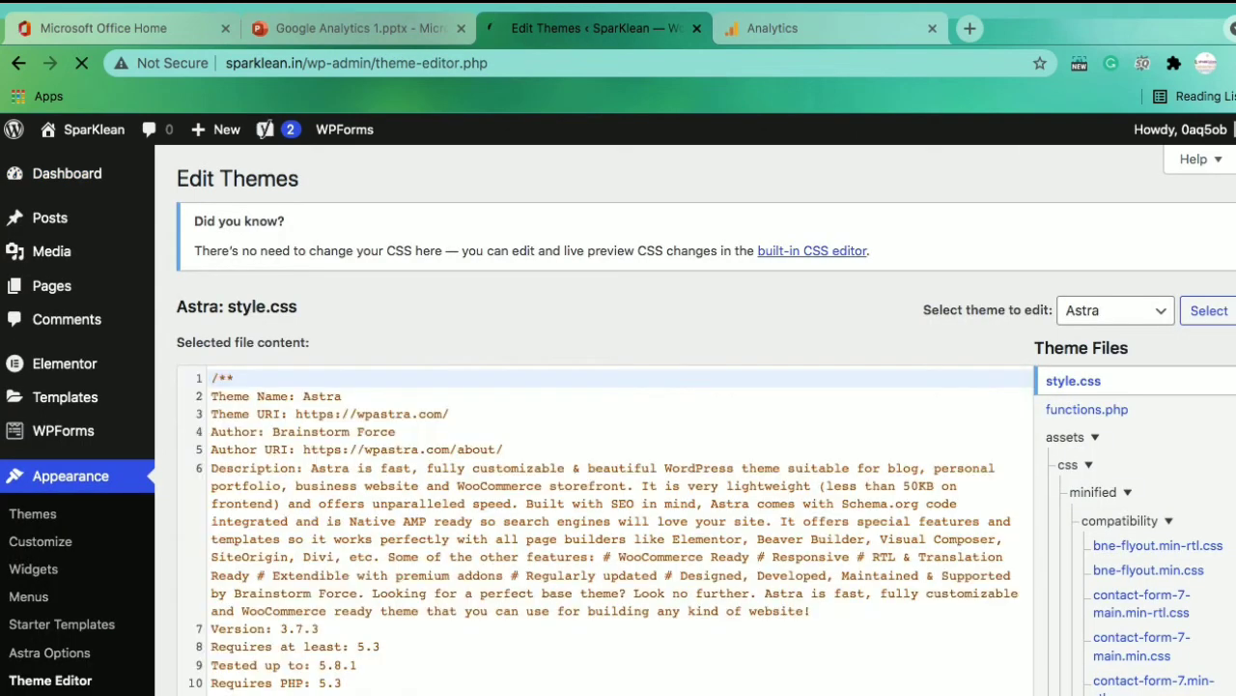
{"action": "left_click", "coordinate": [1155, 386]}
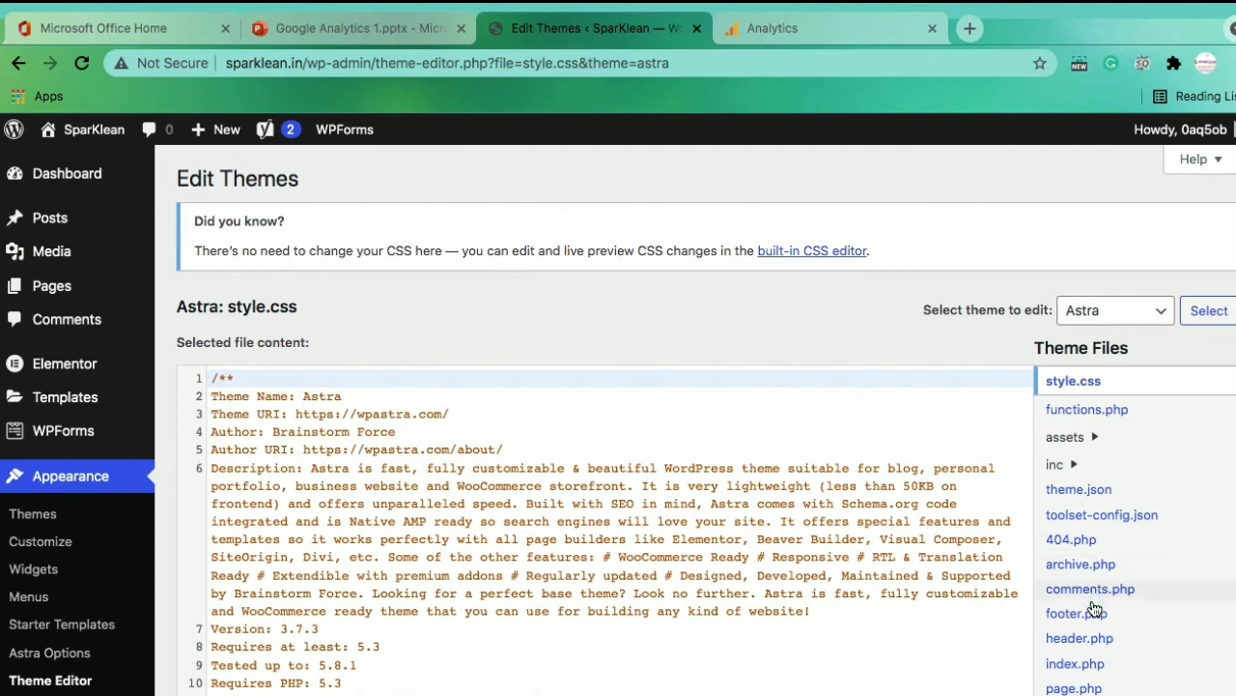
{"action": "left_click", "coordinate": [1081, 641]}
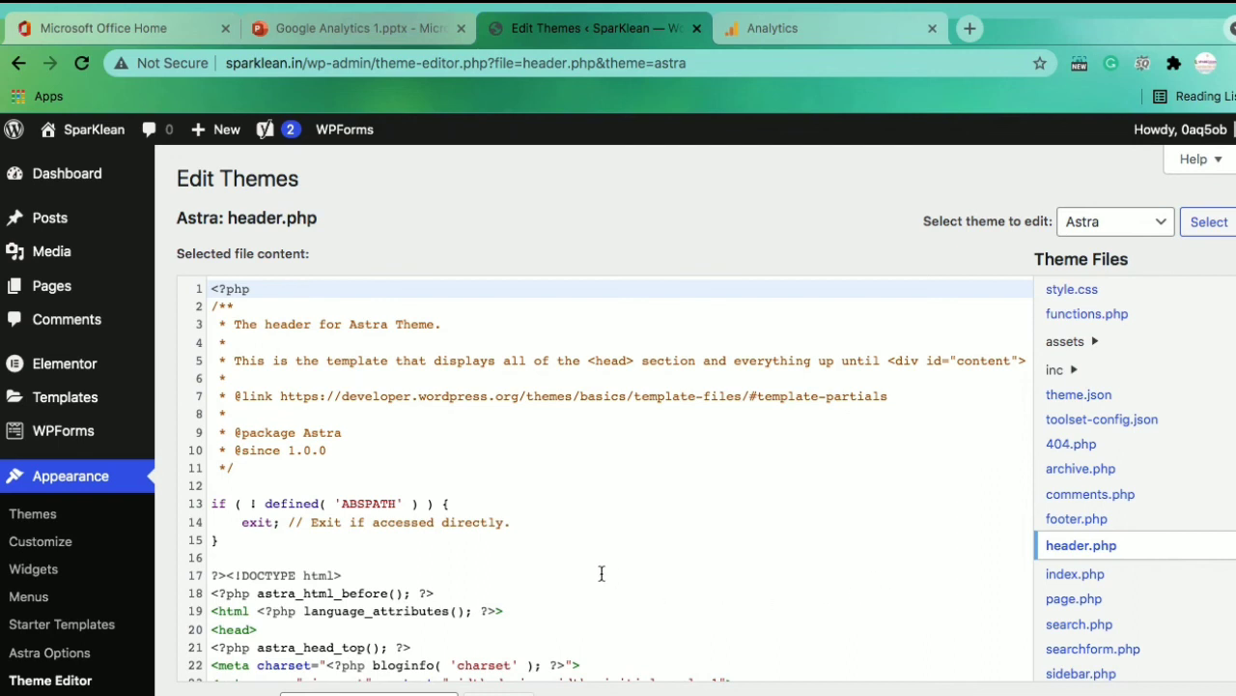
Add an empty line after the astra_head_bottom line, just before the closing </head> tag
{"action": "left_click", "coordinate": [492, 545]}
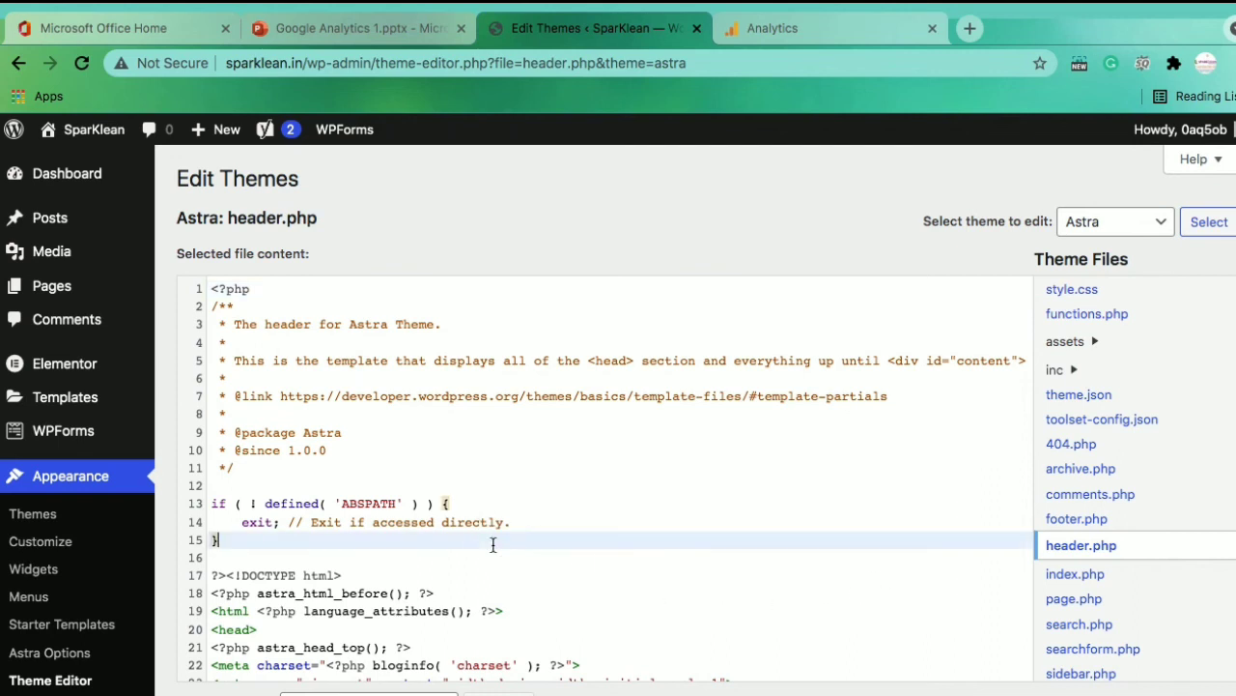
{"action": "key", "text": "Down"}
{"action": "key", "text": "Down"}
{"action": "key", "text": "Down"}
{"action": "key", "text": "Down"}
{"action": "key", "text": "Down"}
{"action": "key", "text": "Down"}
{"action": "key", "text": "Down"}
{"action": "key", "text": "Down"}
{"action": "key", "text": "Down"}
{"action": "key", "text": "Down"}
{"action": "key", "text": "Down"}
{"action": "key", "text": "Down"}
{"action": "key", "text": "Down"}
{"action": "key", "text": "Down"}
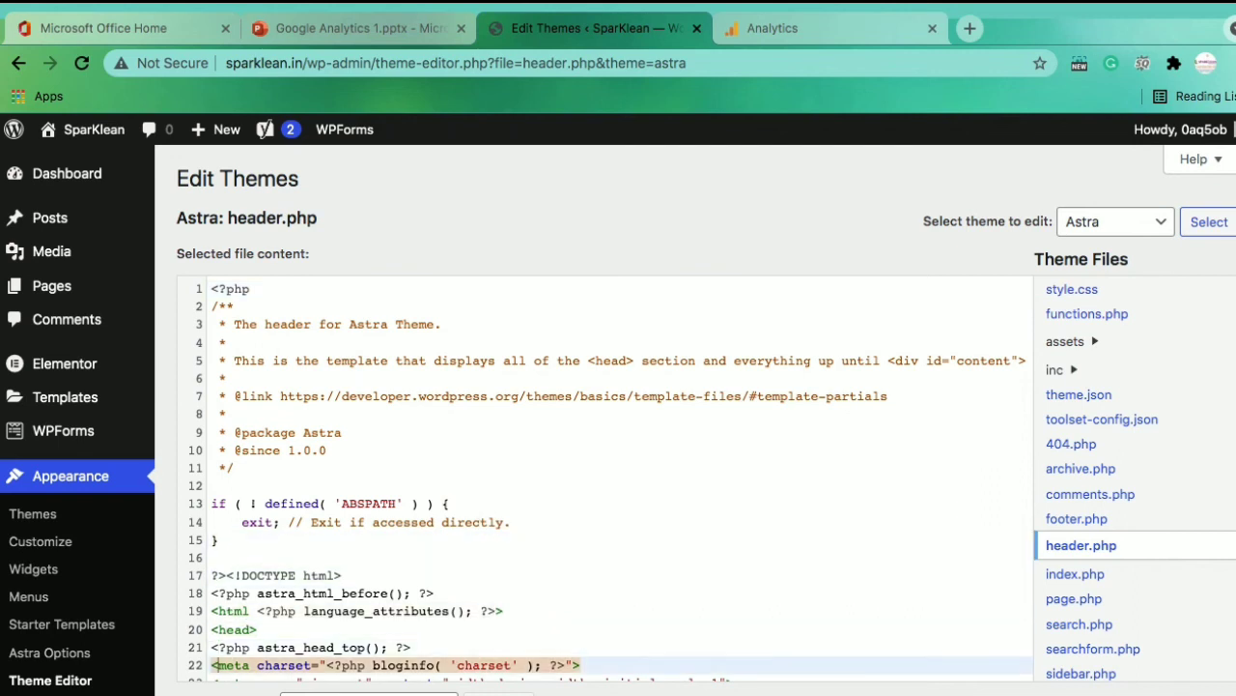
{"action": "key", "text": "Down"}
{"action": "key", "text": "Down"}
{"action": "key", "text": "Down"}
{"action": "key", "text": "Down"}
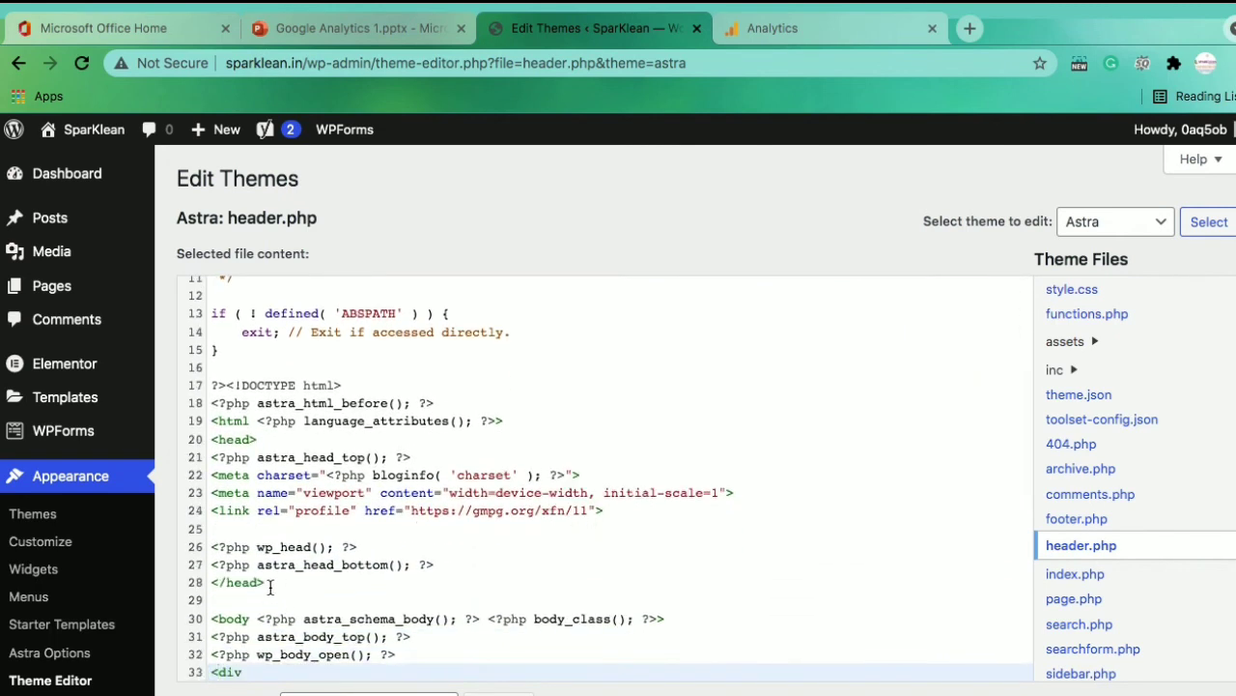
{"action": "left_click_drag", "start_coordinate": [266, 584], "coordinate": [200, 587]}
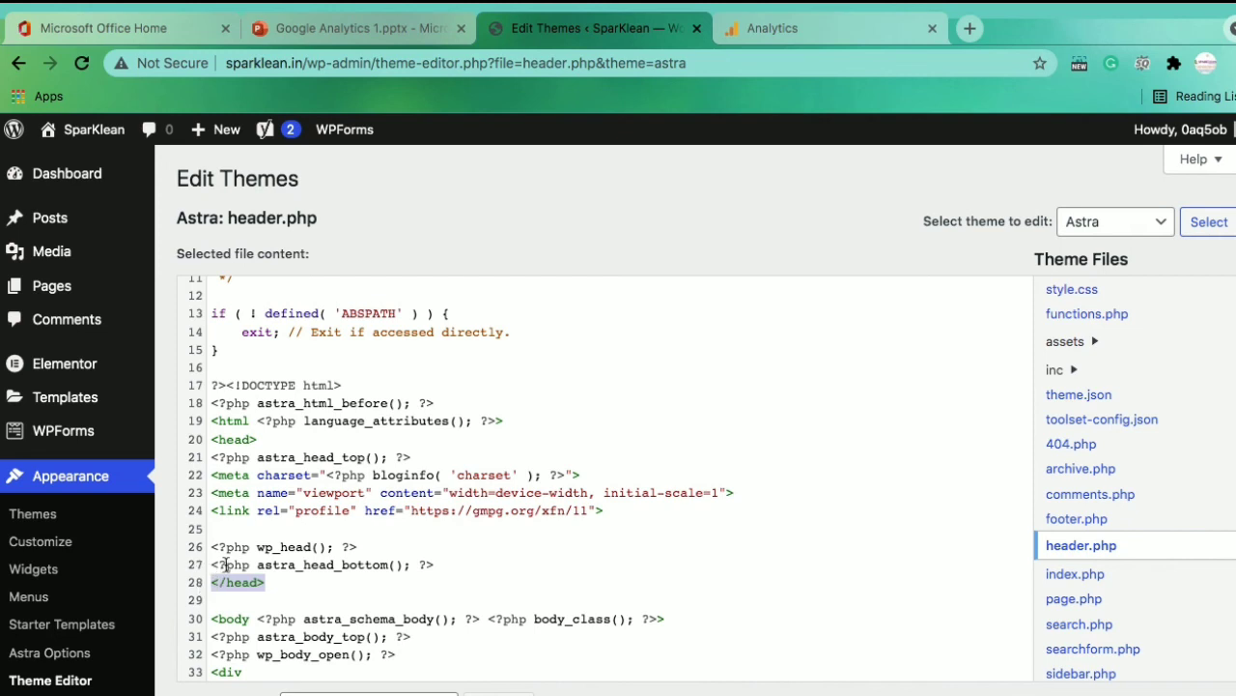
{"action": "left_click", "coordinate": [223, 565]}
{"action": "left_click", "coordinate": [442, 564]}
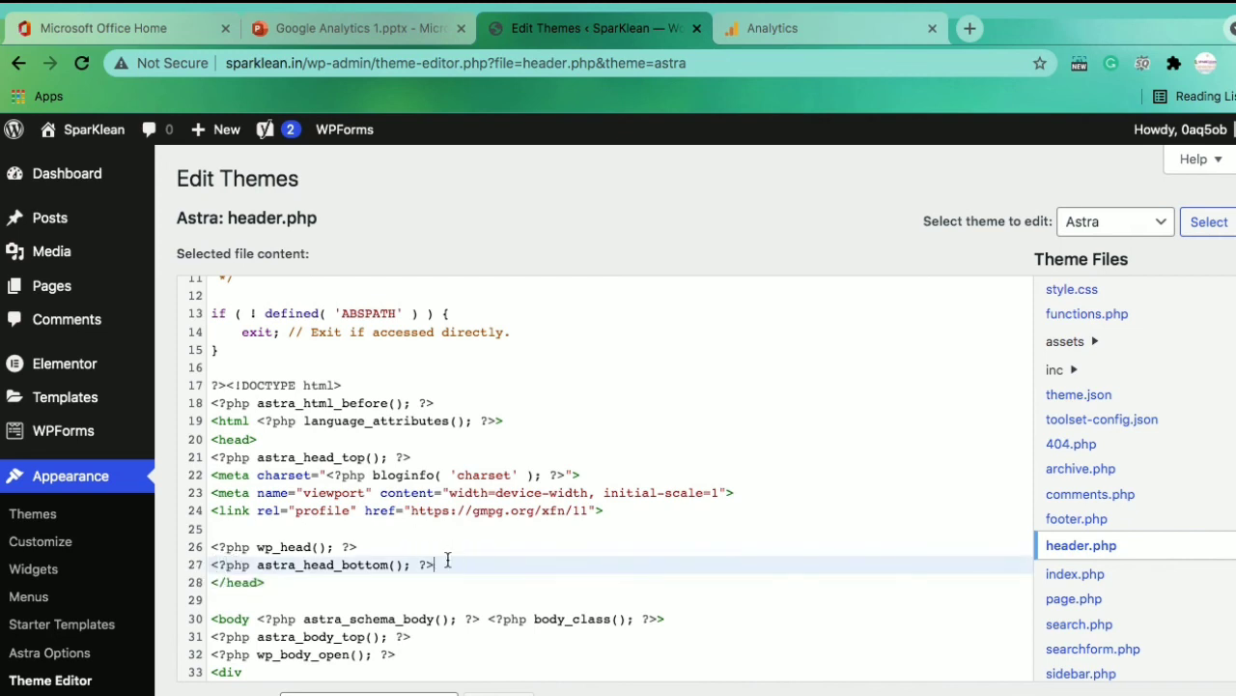
{"action": "key", "text": "Return"}
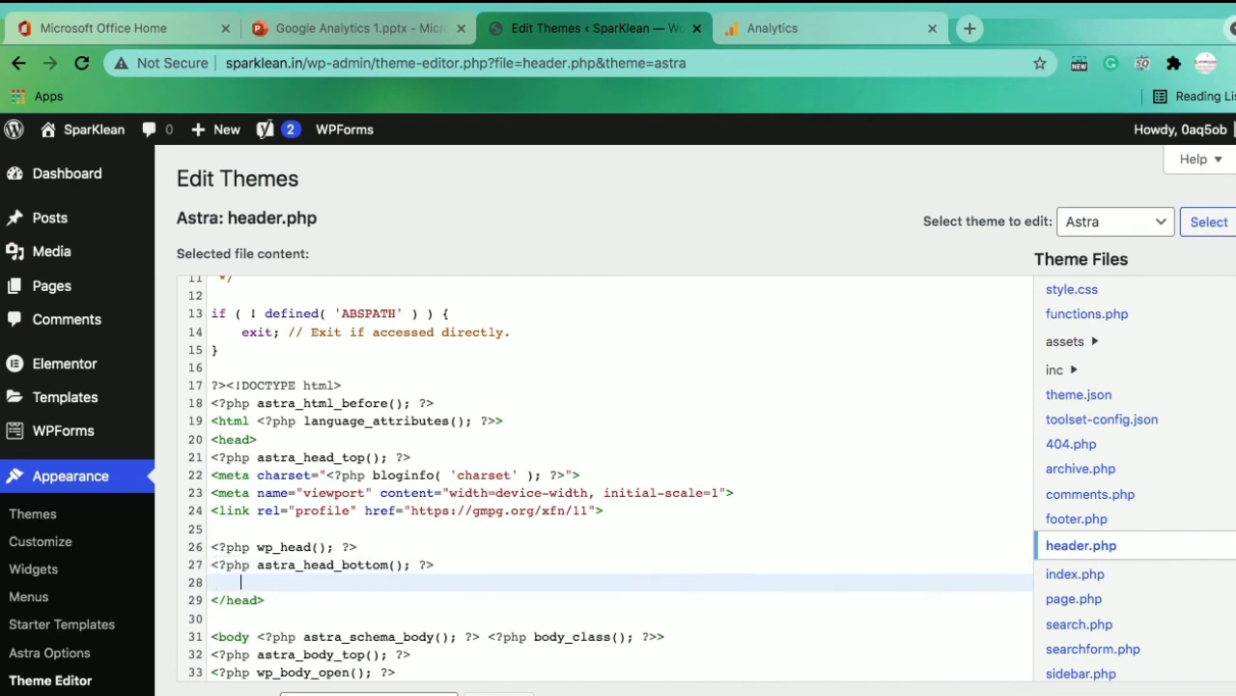
Paste the Google Analytics gtag.js script there, then highlight it briefly to show it
{"action": "key", "text": "ctrl+v"}
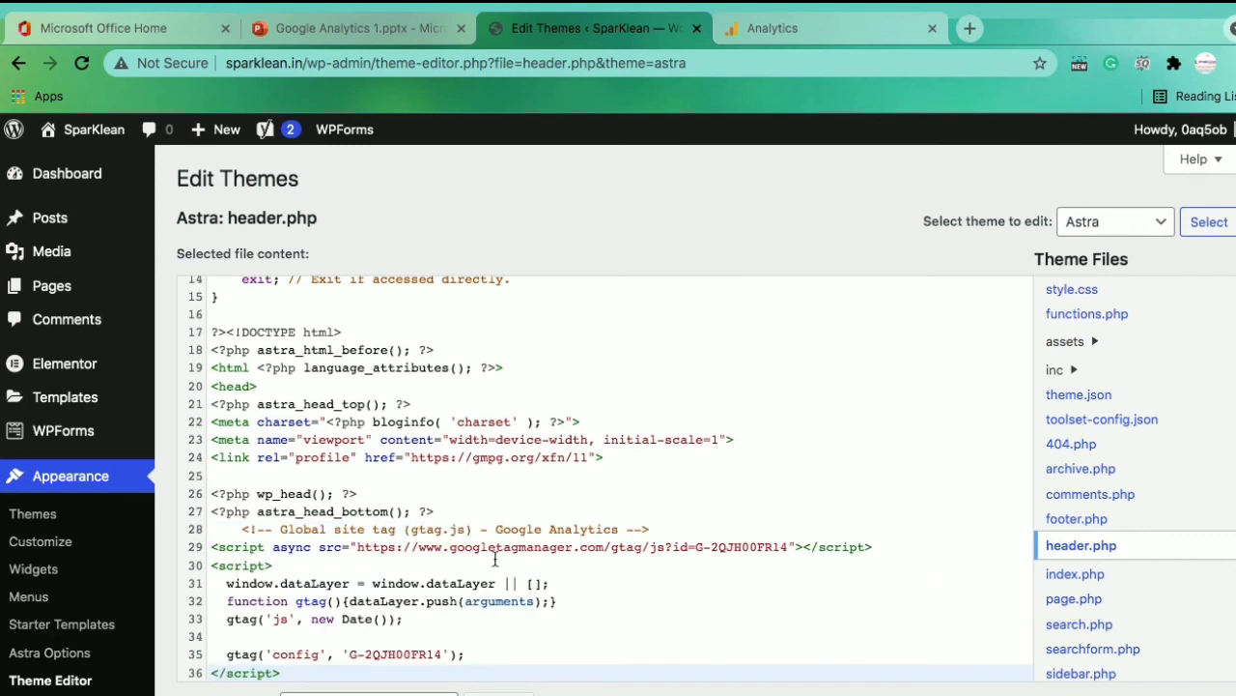
{"action": "left_click", "coordinate": [238, 527]}
{"action": "left_click_drag", "start_coordinate": [239, 527], "coordinate": [285, 532]}
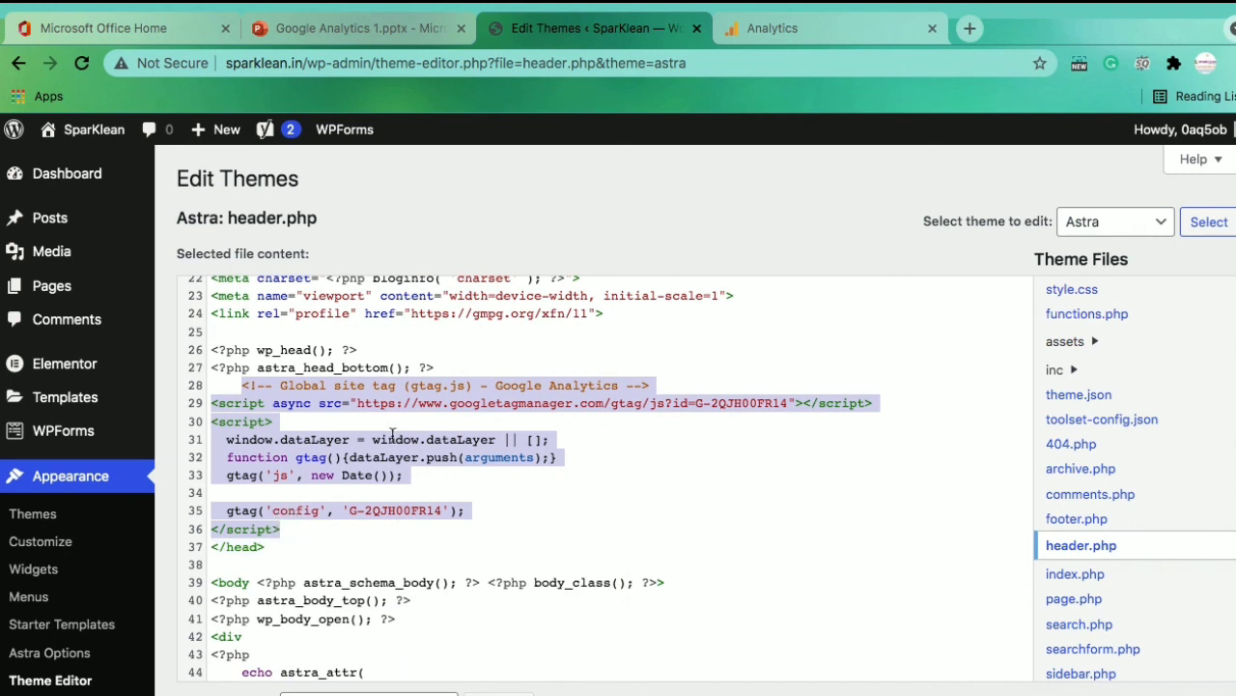
{"action": "left_click", "coordinate": [600, 478]}
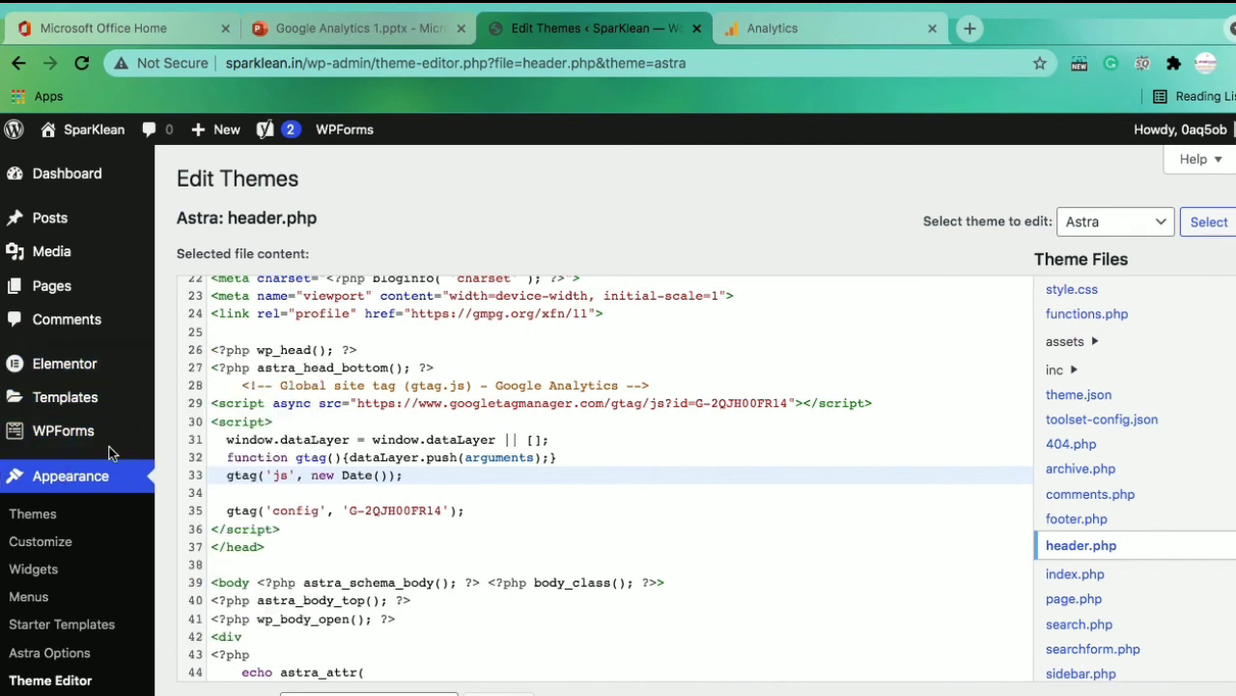
From the WordPress dashboard, load sparklean.in in a new tab, then return to Analytics
{"action": "left_click", "coordinate": [84, 191]}
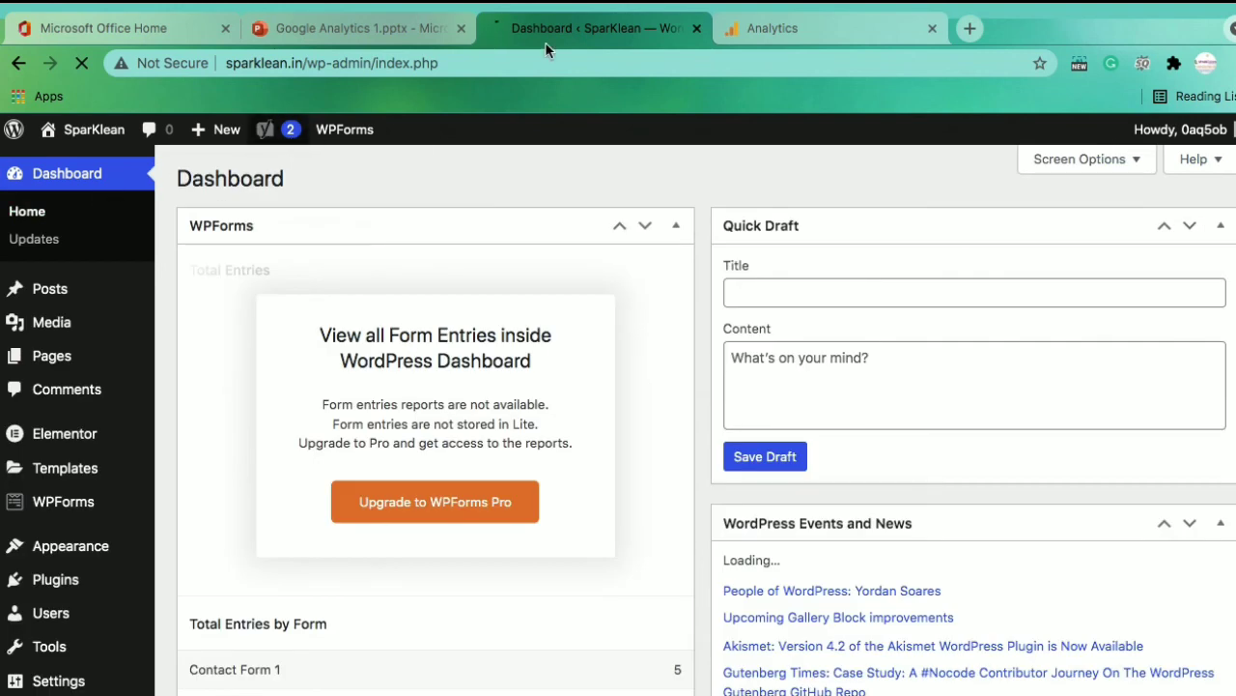
{"action": "mouse_move", "coordinate": [927, 23]}
{"action": "left_click", "coordinate": [974, 75]}
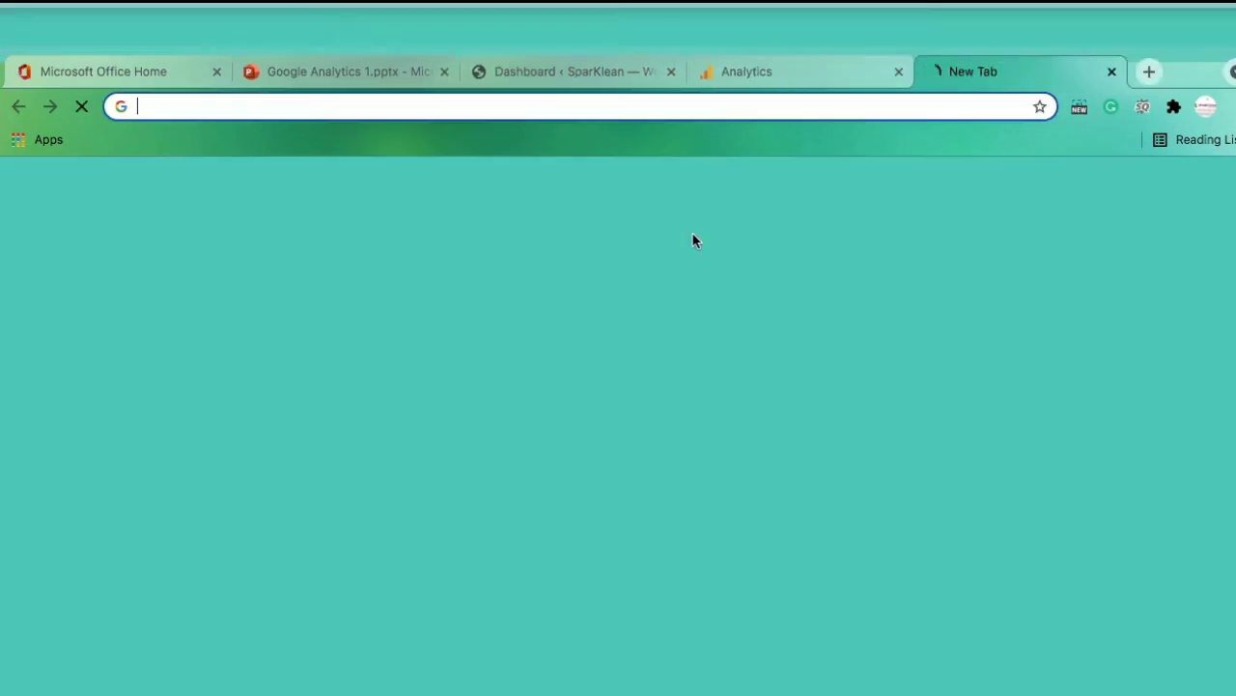
{"action": "type", "text": "sparklean.in"}
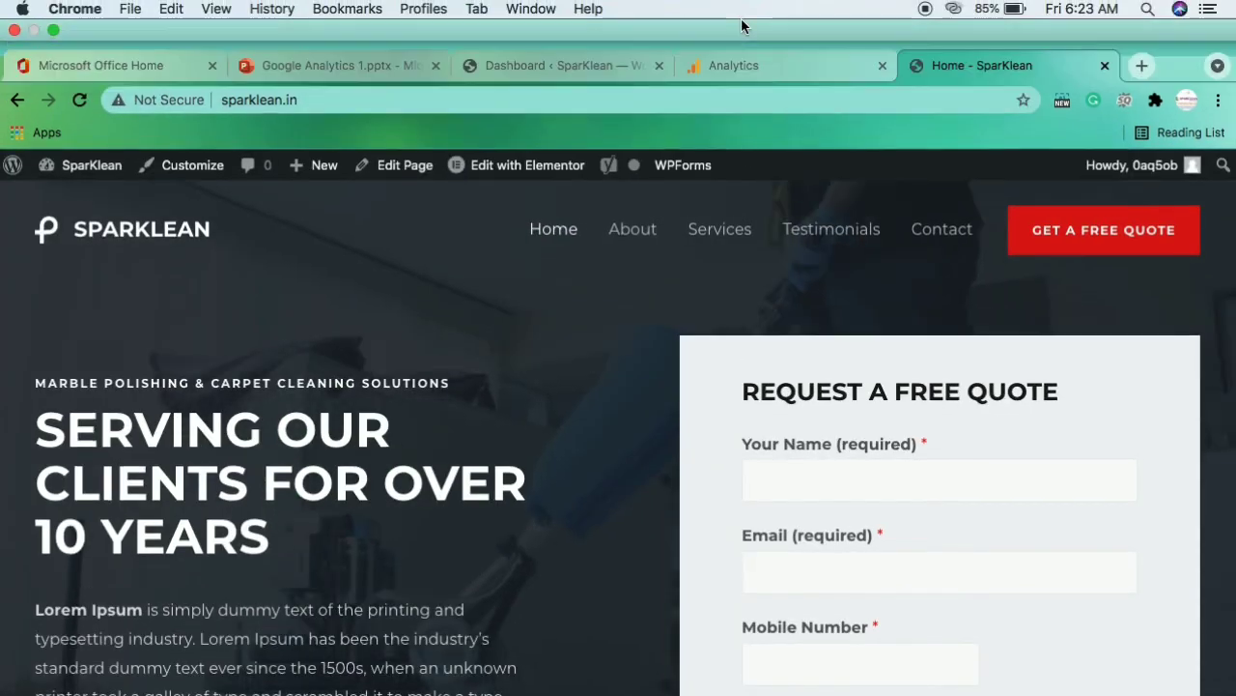
{"action": "left_click", "coordinate": [728, 65]}
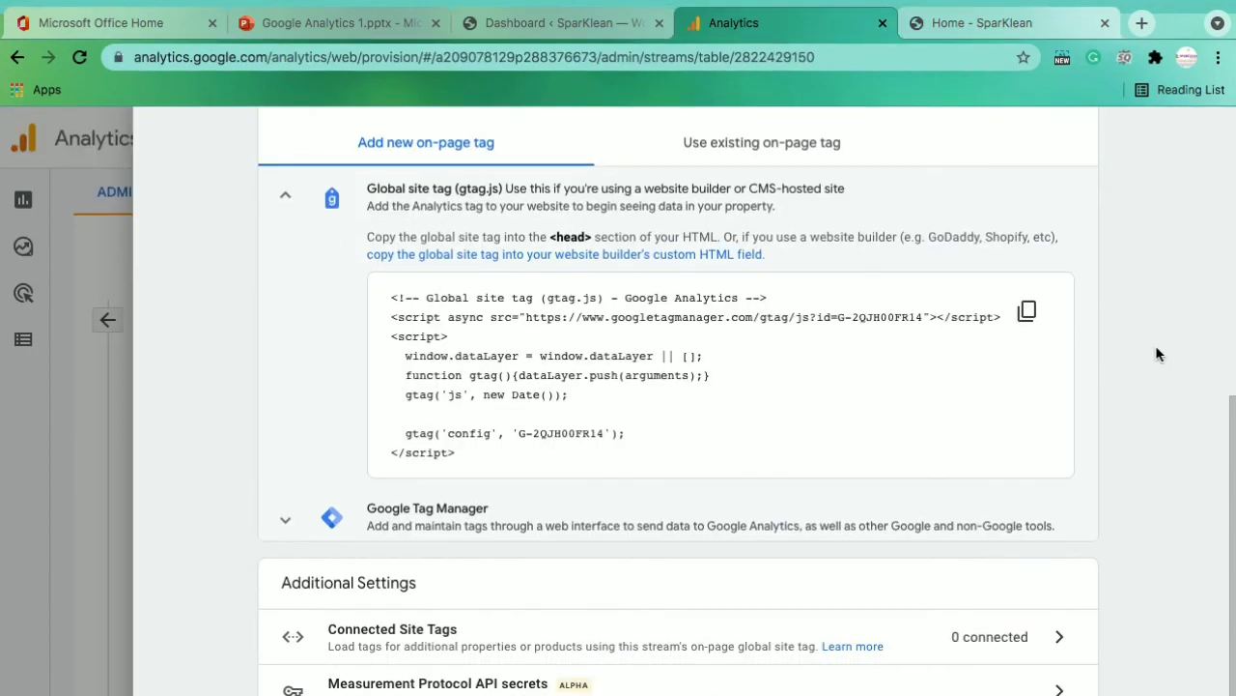
Close Web stream details and view the Realtime report, showing 0 users in 30 minutes
{"action": "scroll", "coordinate": [1155, 347], "scroll_direction": "up", "scroll_amount": 5}
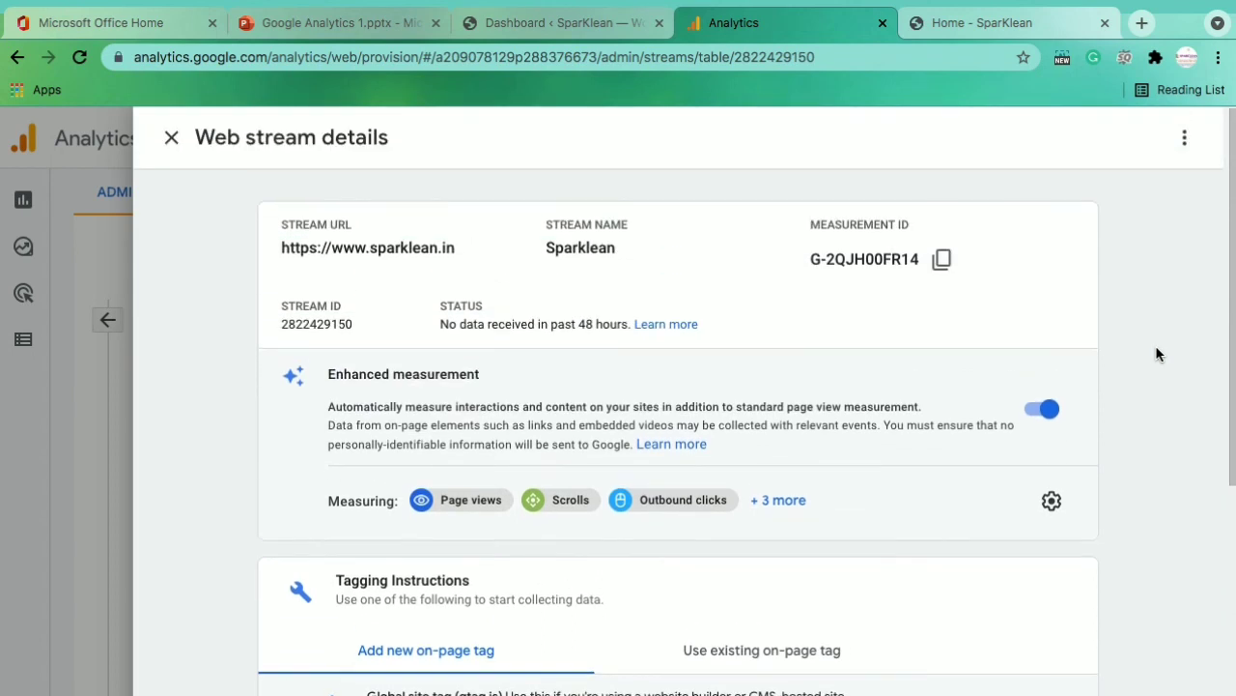
{"action": "left_click", "coordinate": [171, 137]}
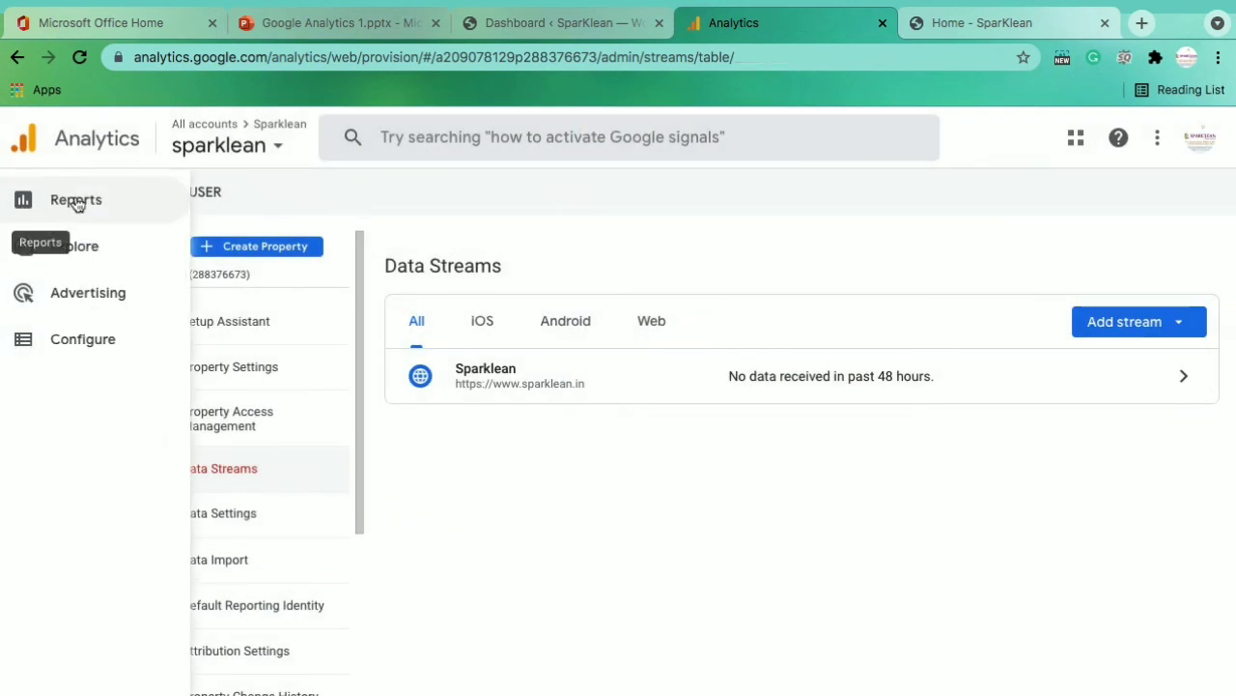
{"action": "left_click", "coordinate": [21, 201]}
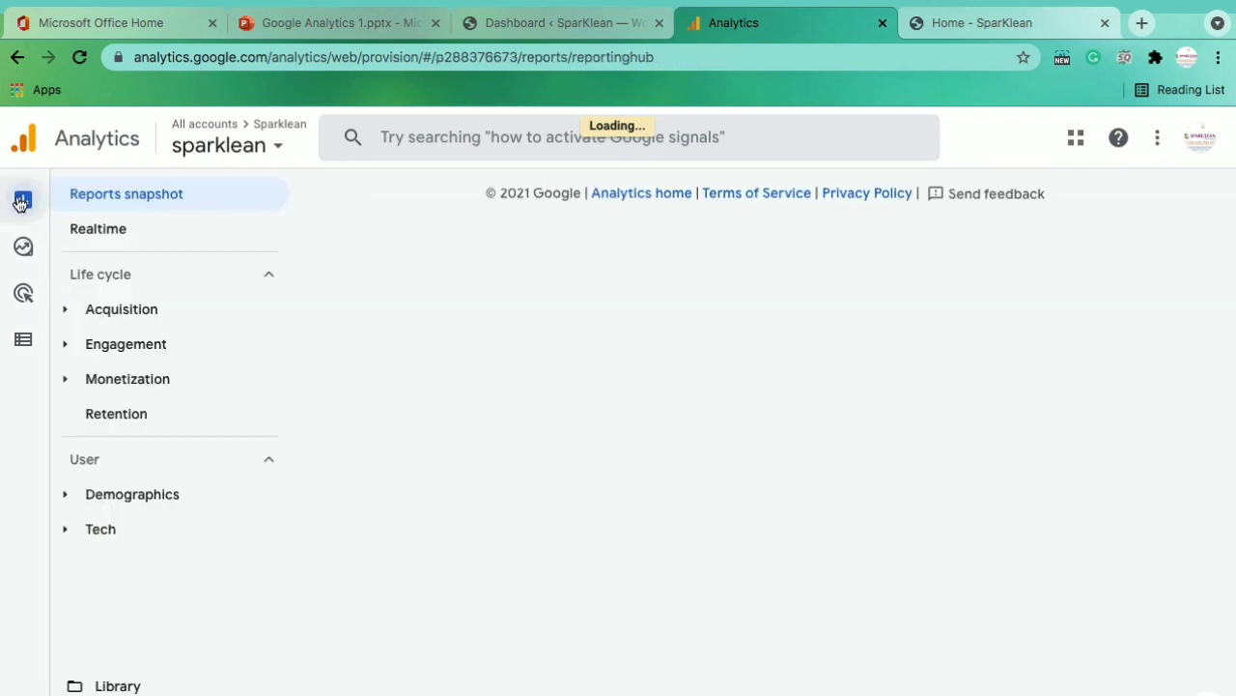
{"action": "left_click", "coordinate": [108, 232]}
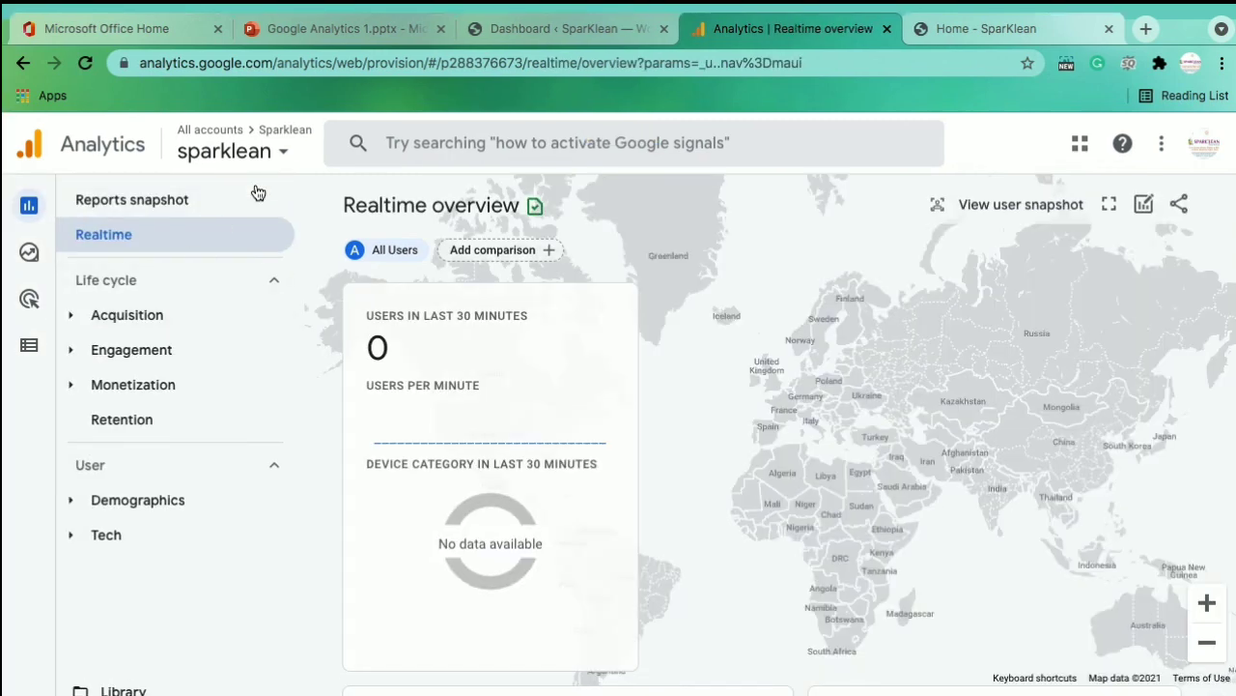
{"action": "left_click", "coordinate": [368, 349]}
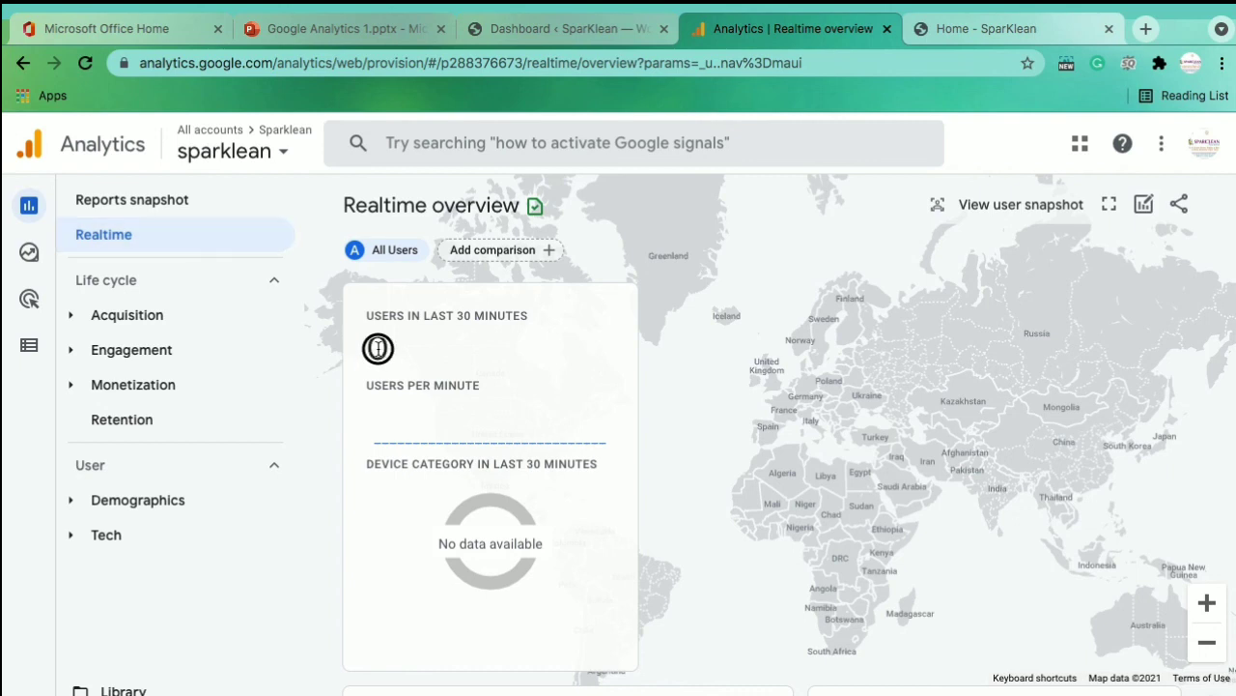
{"action": "left_click", "coordinate": [241, 311]}
{"action": "left_click", "coordinate": [228, 319]}
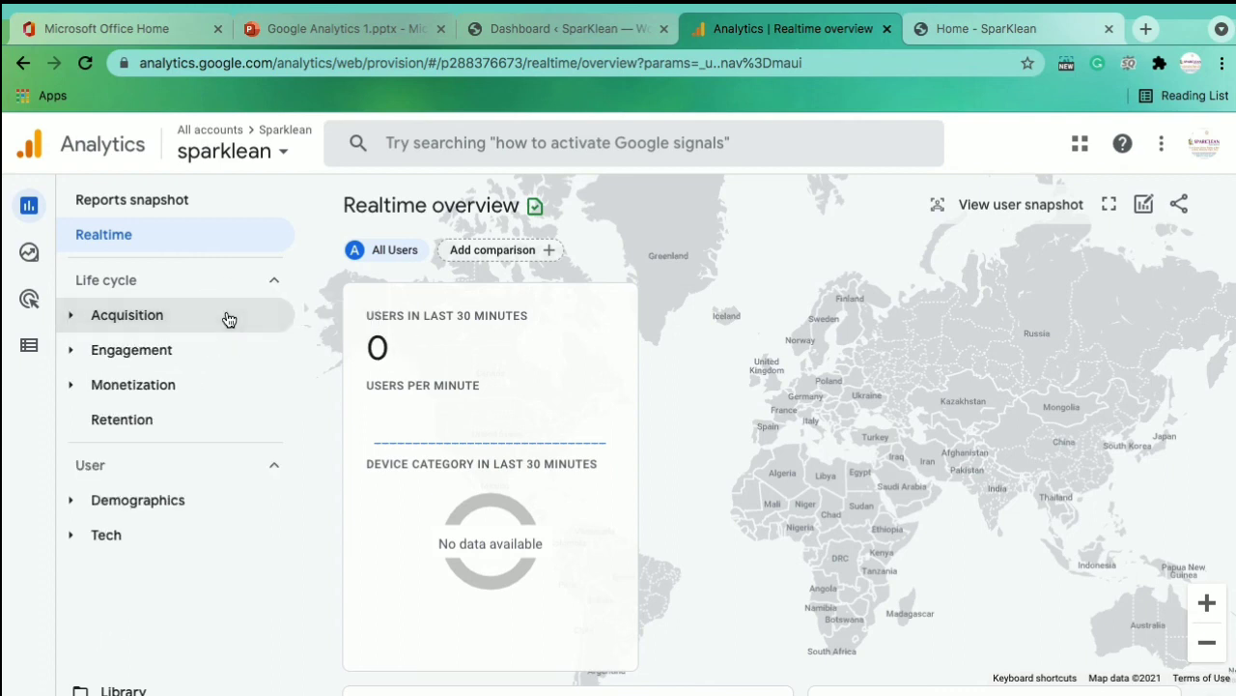
{"action": "left_click", "coordinate": [226, 321]}
{"action": "left_click", "coordinate": [242, 316]}
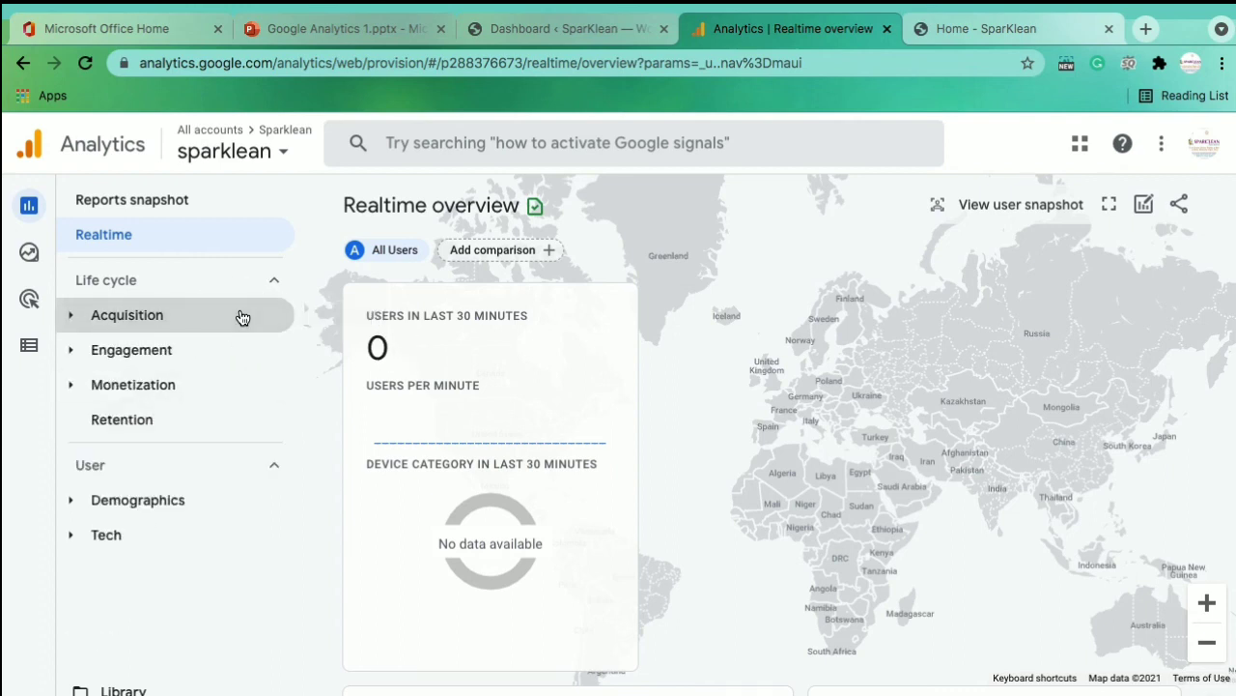
{"action": "left_click", "coordinate": [218, 357]}
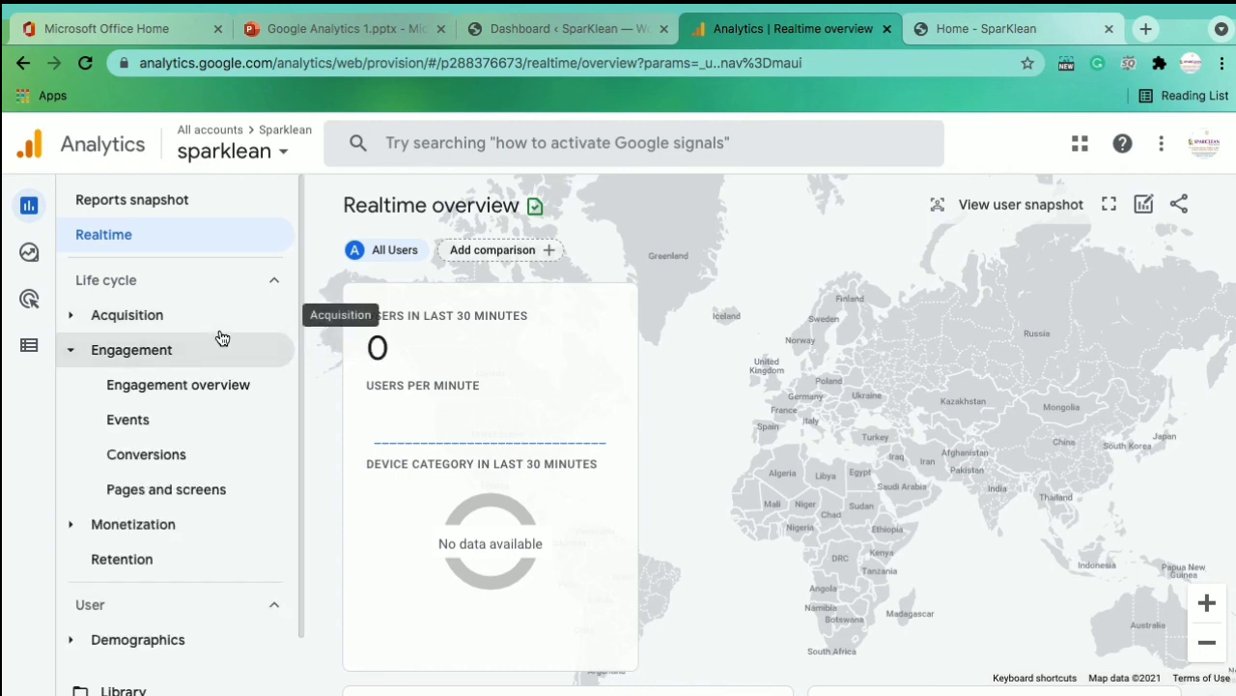
{"action": "left_click", "coordinate": [219, 355]}
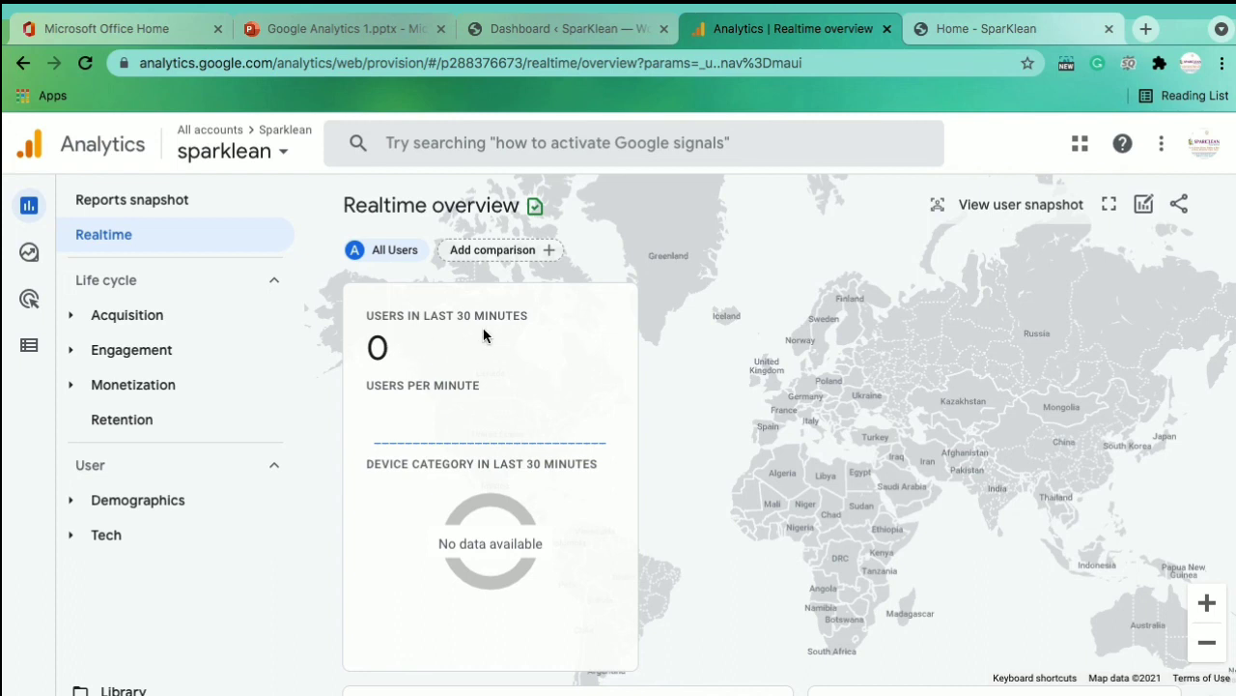
{"action": "left_click_drag", "start_coordinate": [400, 350], "coordinate": [365, 345]}
{"action": "left_click", "coordinate": [409, 353]}
Reload the SparkLean homepage, then refresh Realtime to show 1 active desktop user in India
{"action": "left_click", "coordinate": [407, 356]}
{"action": "left_click", "coordinate": [969, 32]}
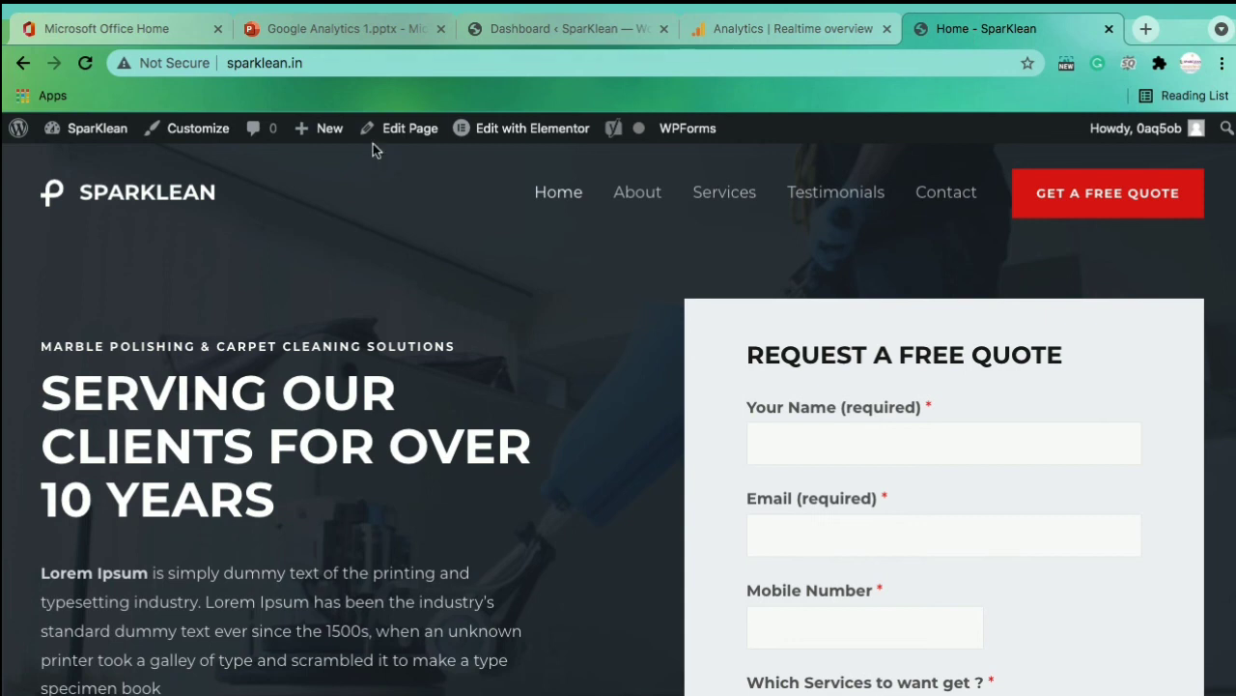
{"action": "left_click", "coordinate": [85, 63]}
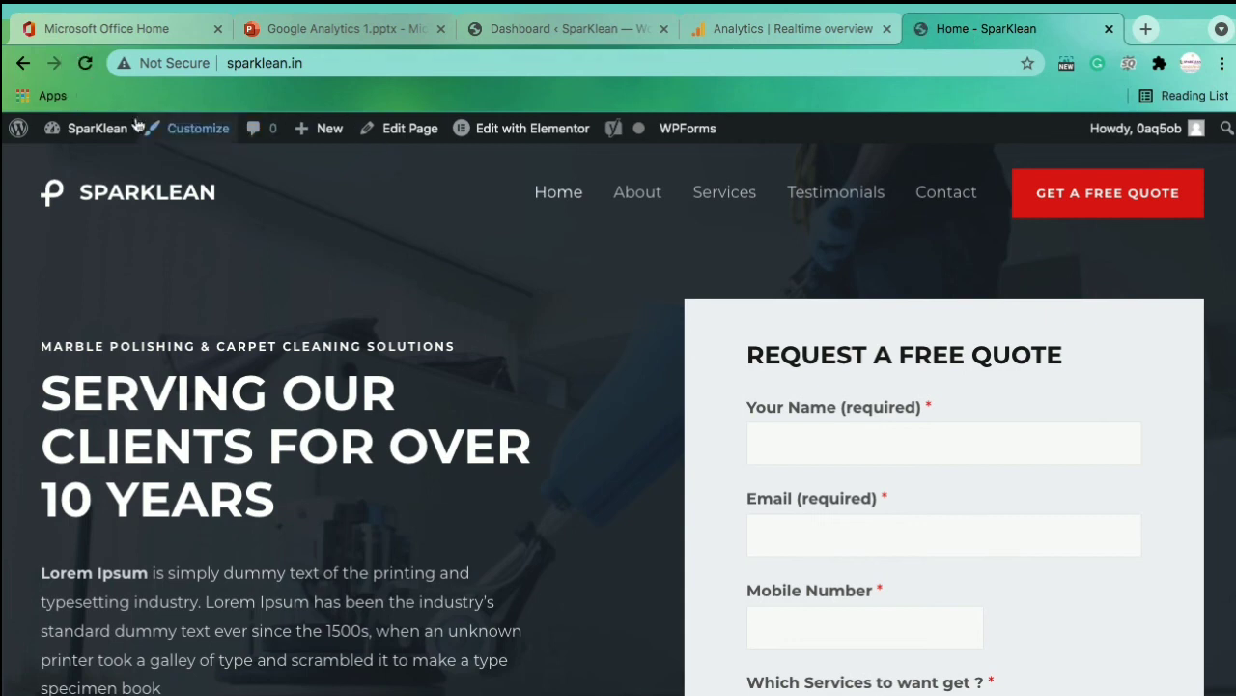
{"action": "left_click", "coordinate": [747, 30]}
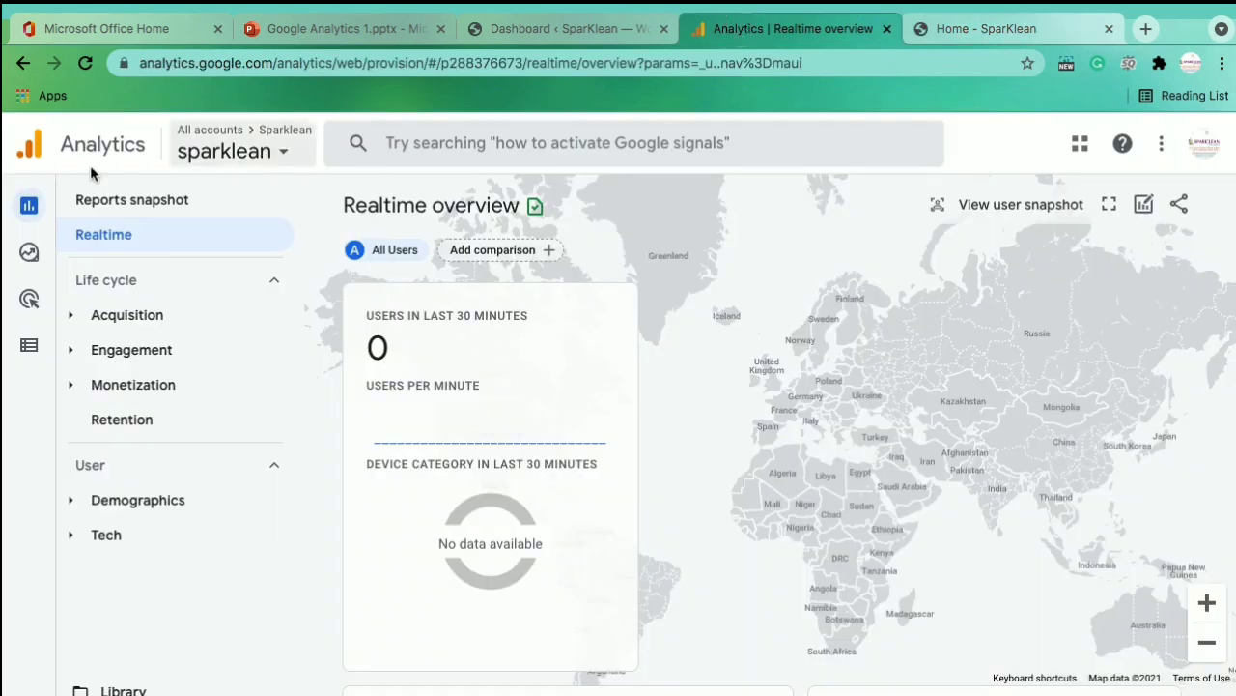
{"action": "left_click", "coordinate": [85, 63]}
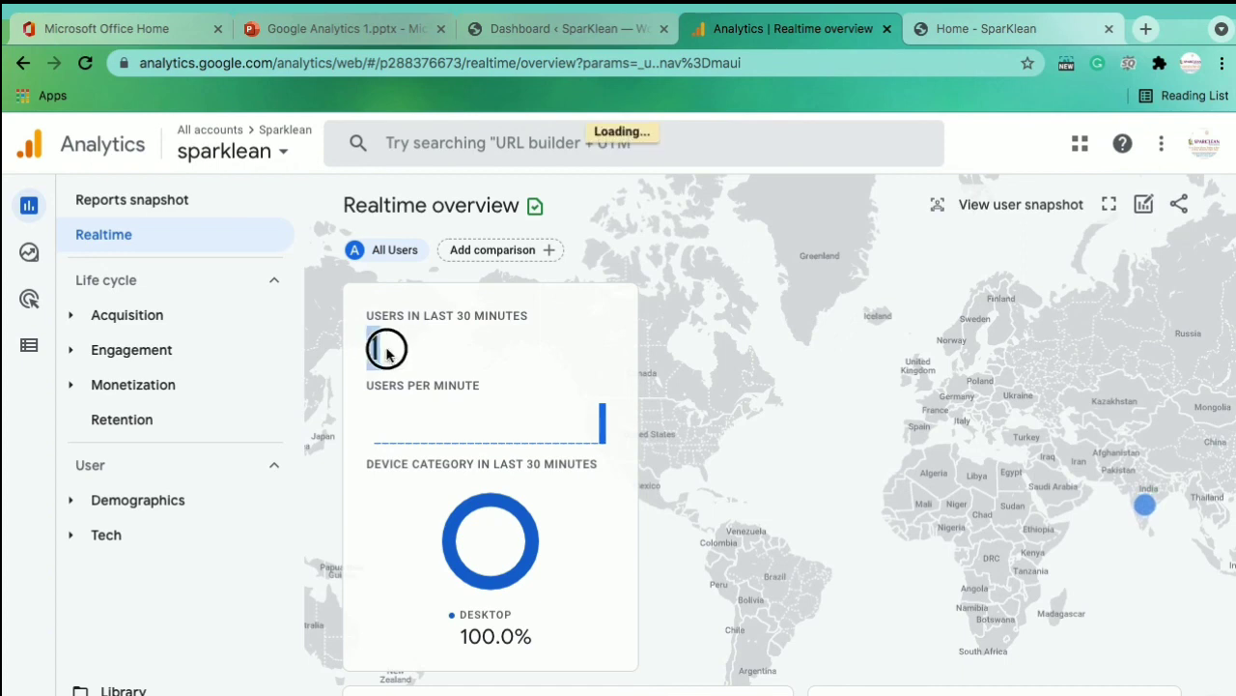
{"action": "left_click", "coordinate": [961, 35]}
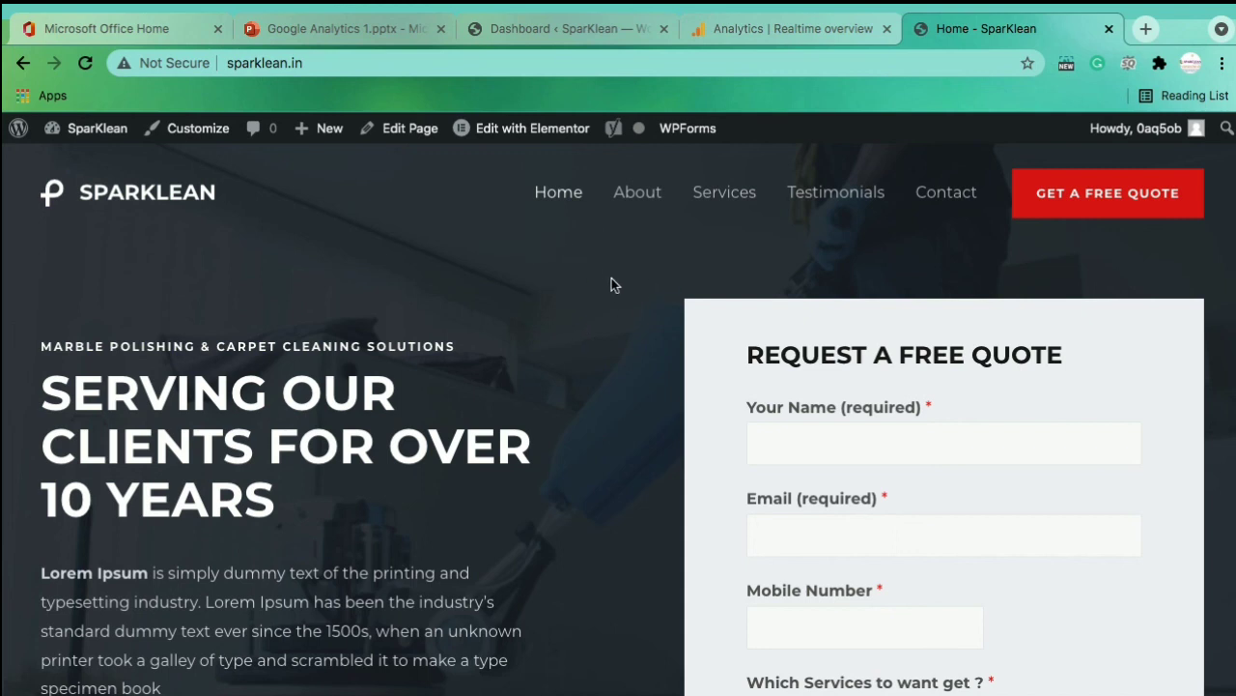
{"action": "left_click", "coordinate": [770, 33]}
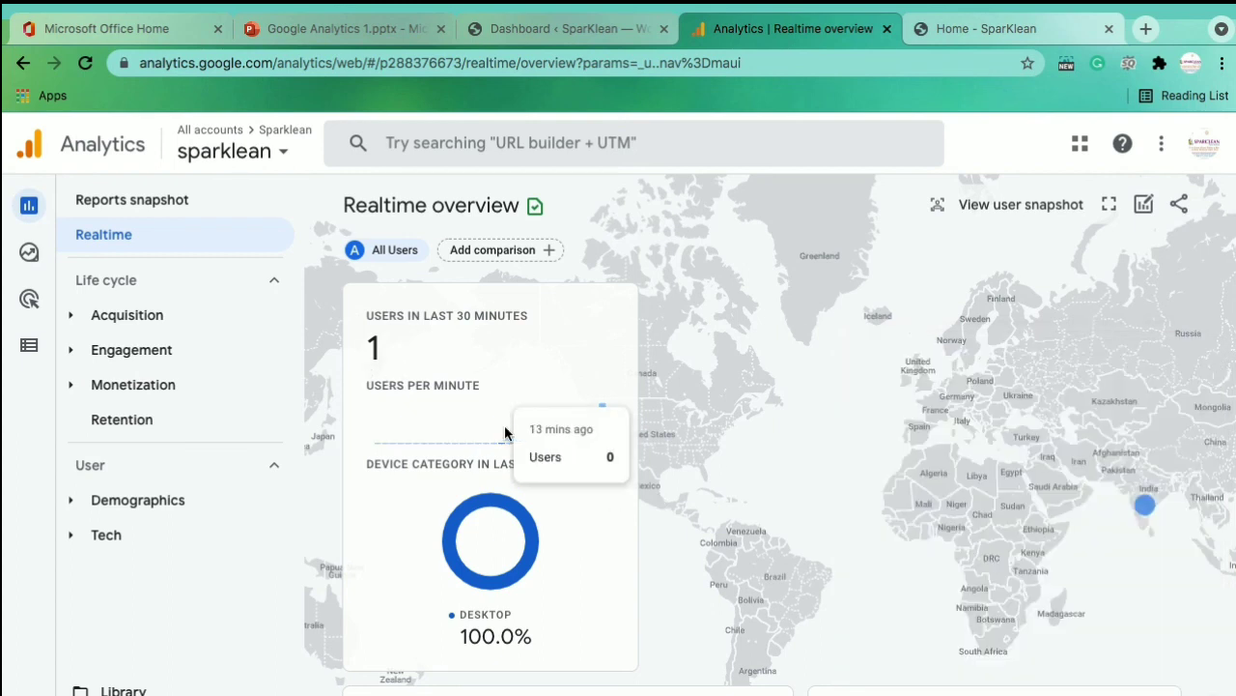
{"action": "left_click_drag", "start_coordinate": [357, 341], "coordinate": [379, 353]}
{"action": "left_click", "coordinate": [380, 352]}
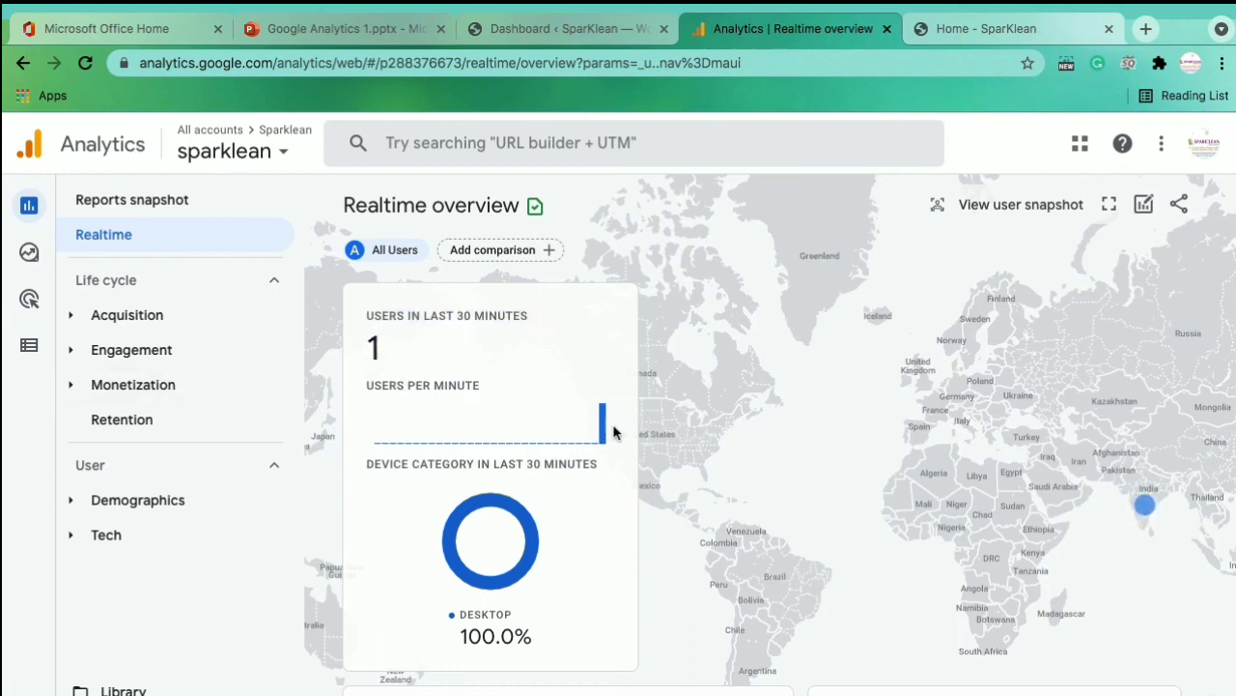
{"action": "mouse_move", "coordinate": [1148, 512]}
{"action": "left_click", "coordinate": [182, 326]}
{"action": "left_click", "coordinate": [180, 324]}
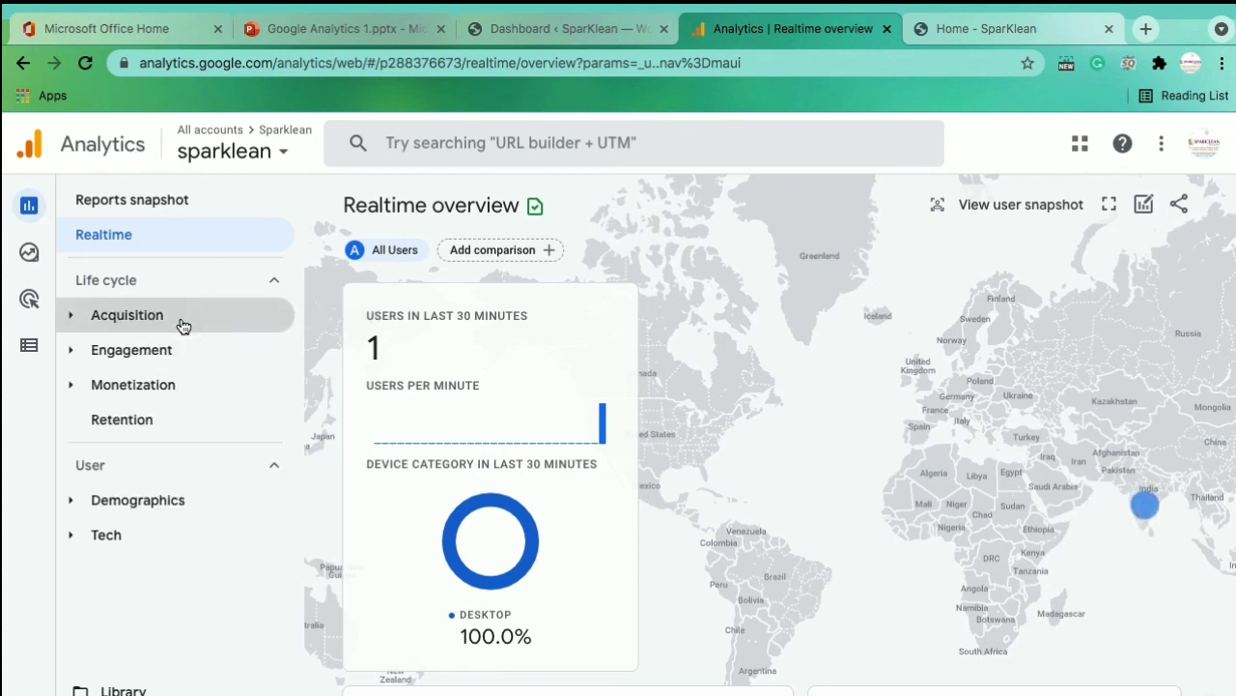